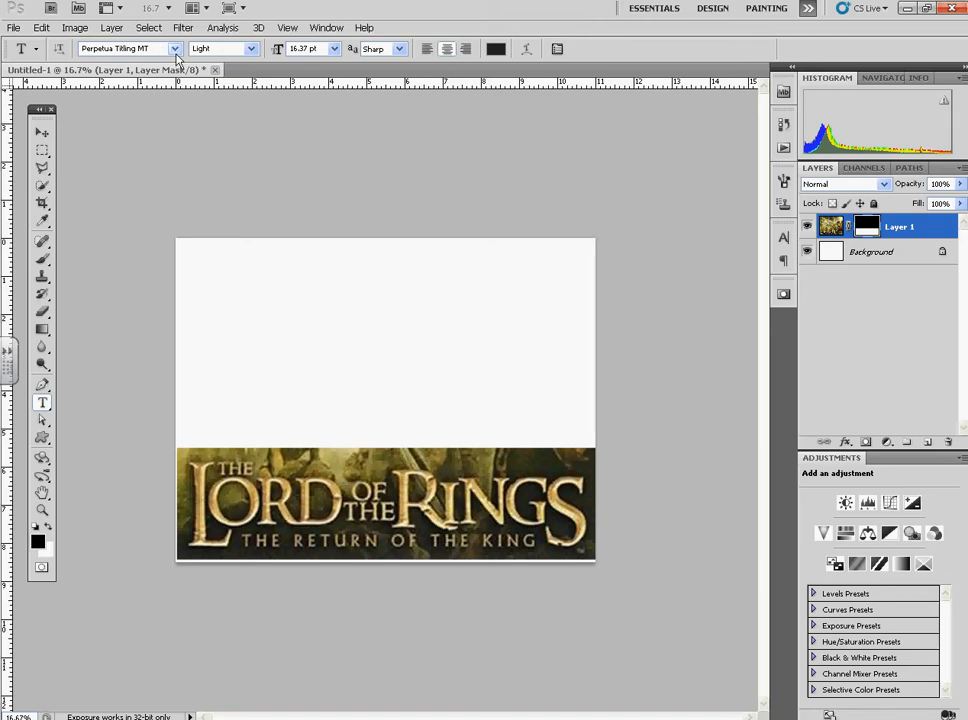
Step: Add a bold Perpetua Titling MT letter "L" on the white area above the reference logo and enlarge it to about 166 pt
click(250, 48)
click(208, 70)
click(213, 321)
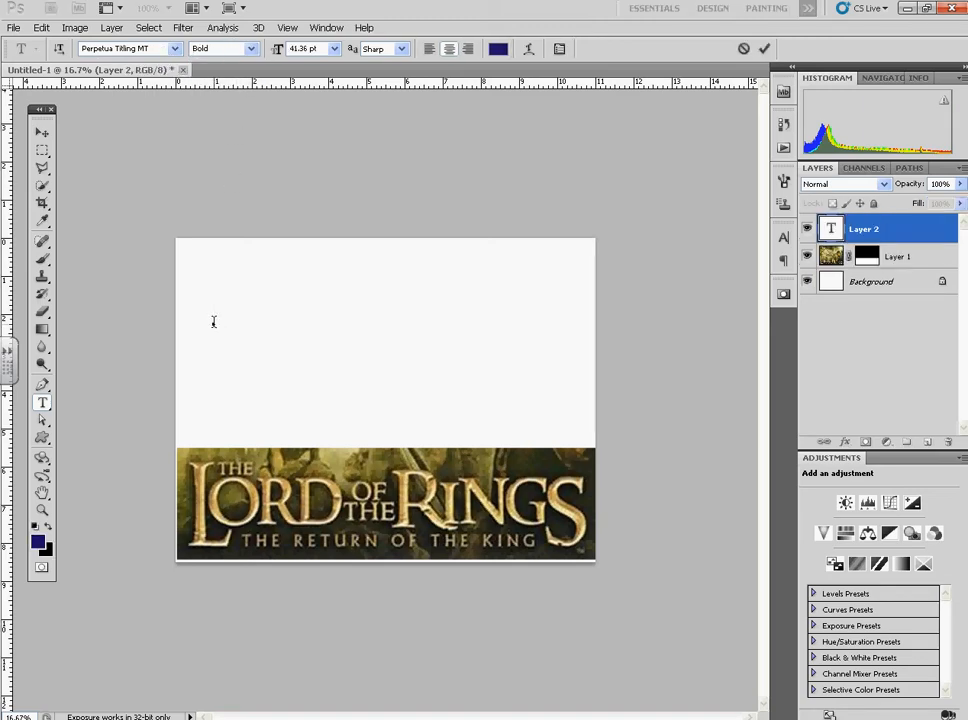
text(L)
mouse_move(225, 345)
mouse_down()
mouse_move(217, 538)
mouse_move(220, 337)
mouse_up()
key(ctrl)
drag(218, 329, 246, 429)
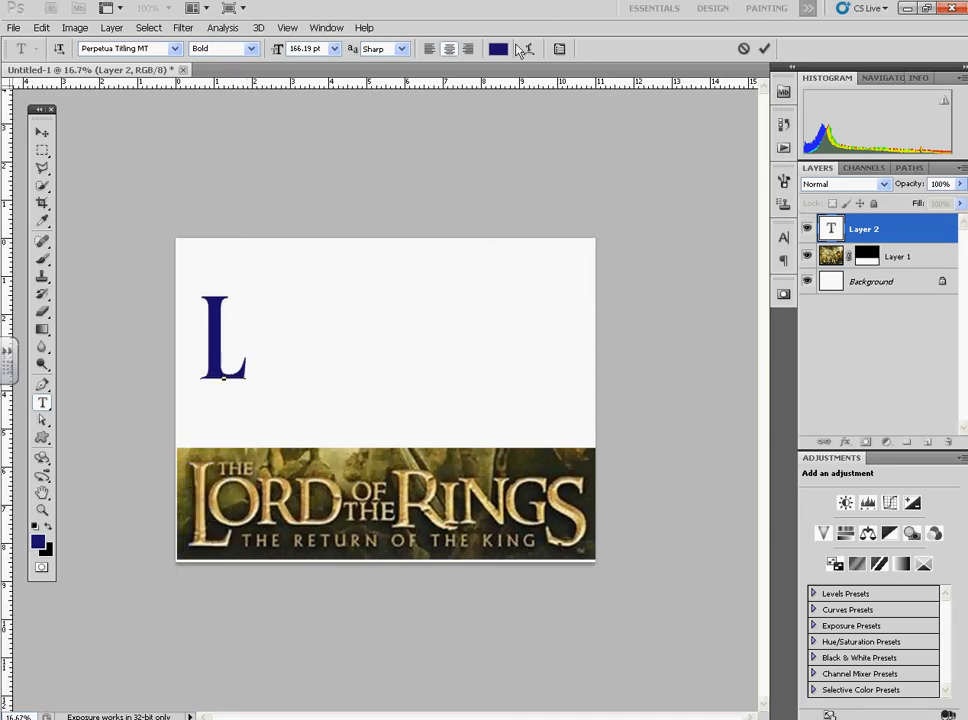
Step: Recolour the letter "L" with the gold b3954f sampled from the reference logo's lettering
double_click(190, 349)
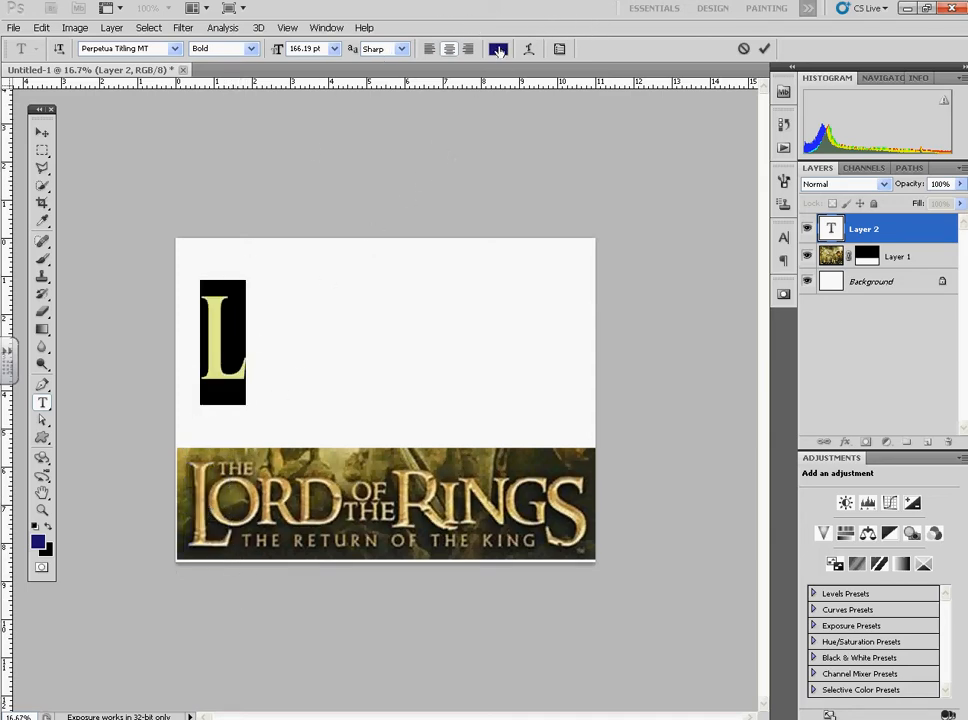
click(498, 48)
click(212, 497)
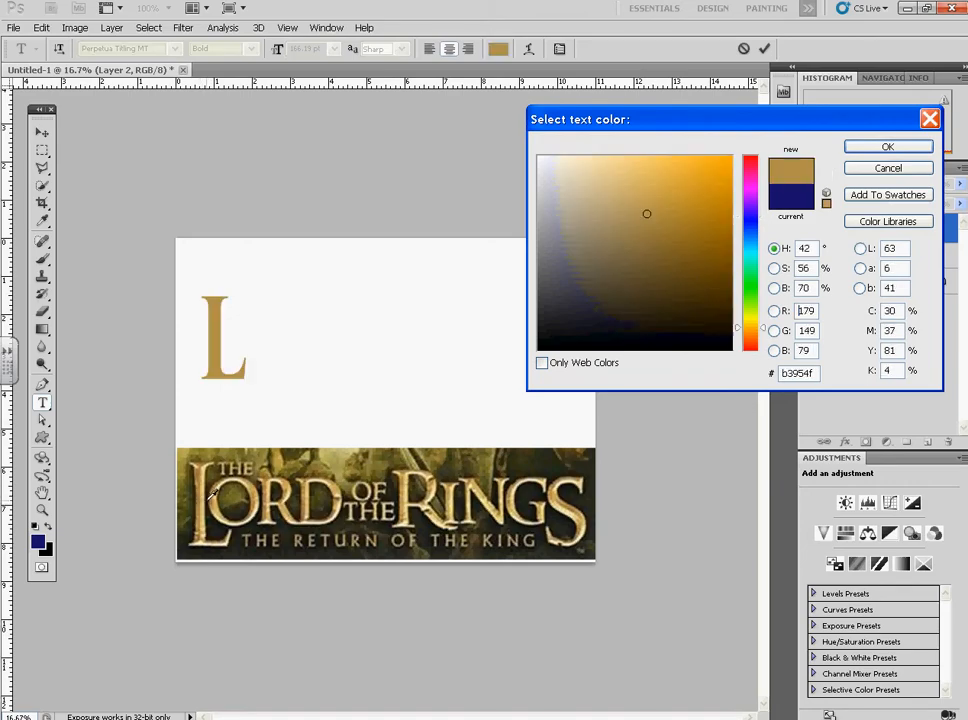
click(872, 147)
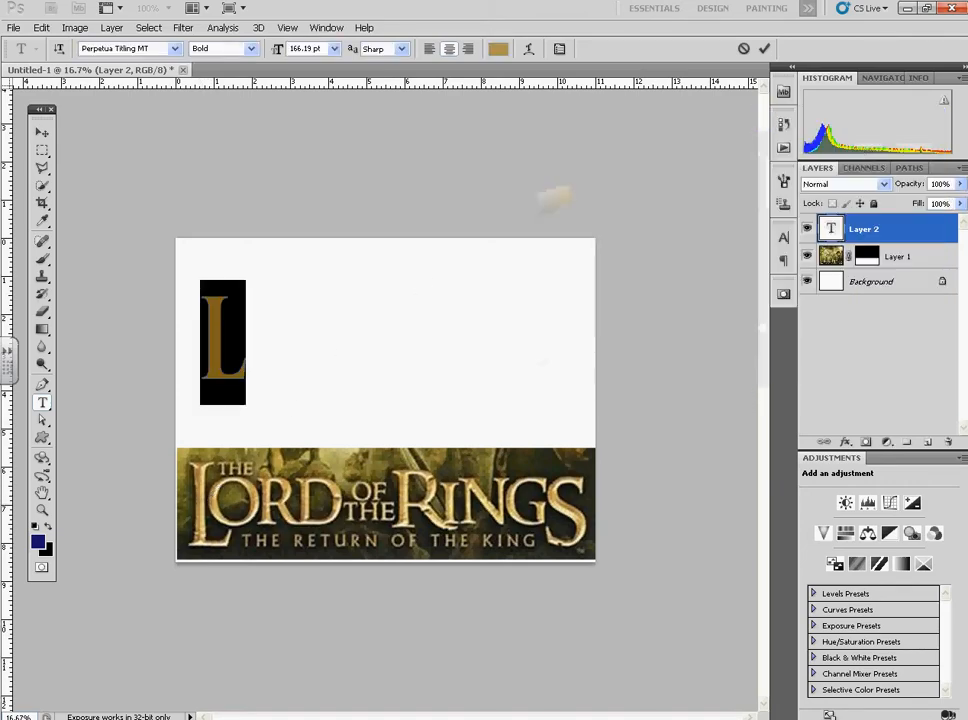
click(42, 402)
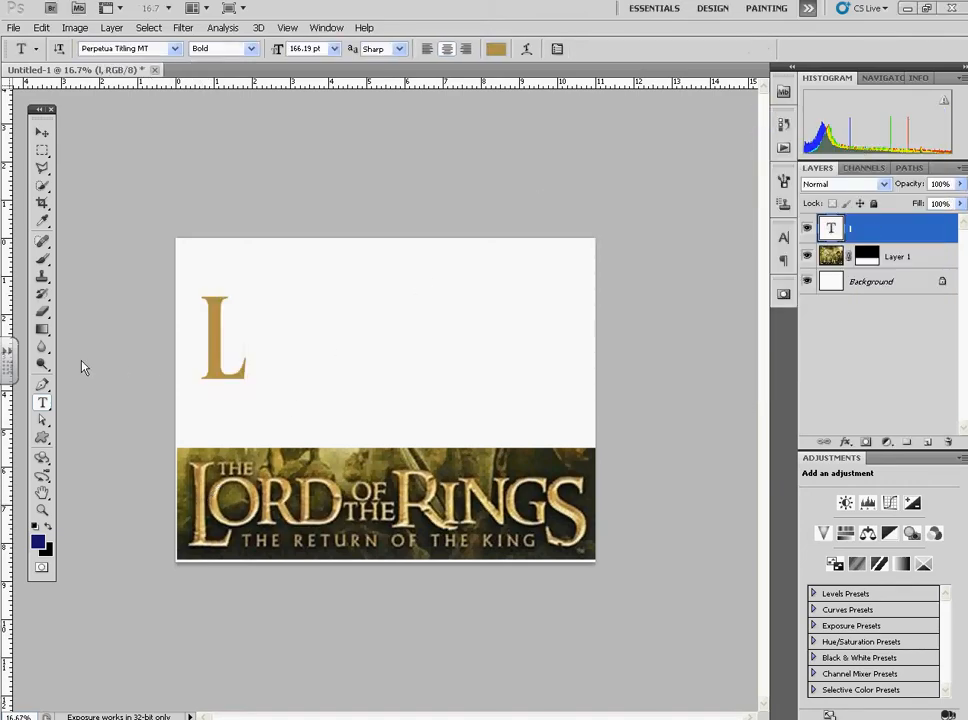
Step: Add "ORD" as separate text, scale it to about 95 pt against the reference, and place it beside the large "L"
click(269, 318)
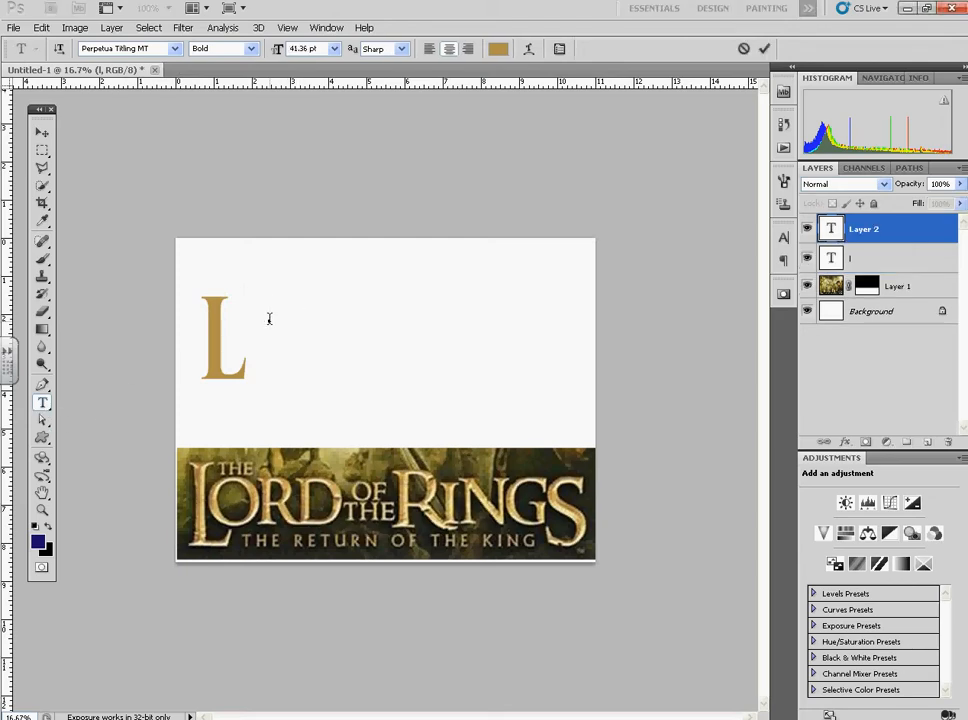
text(ORD)
drag(288, 359, 345, 543)
key(ctrl)
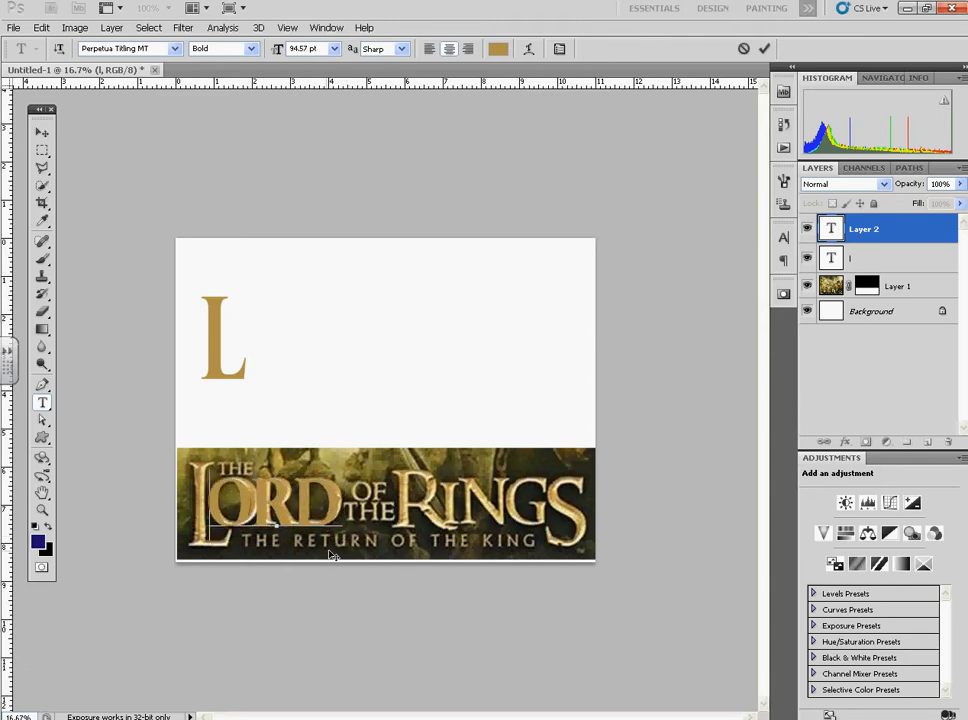
drag(333, 555, 341, 384)
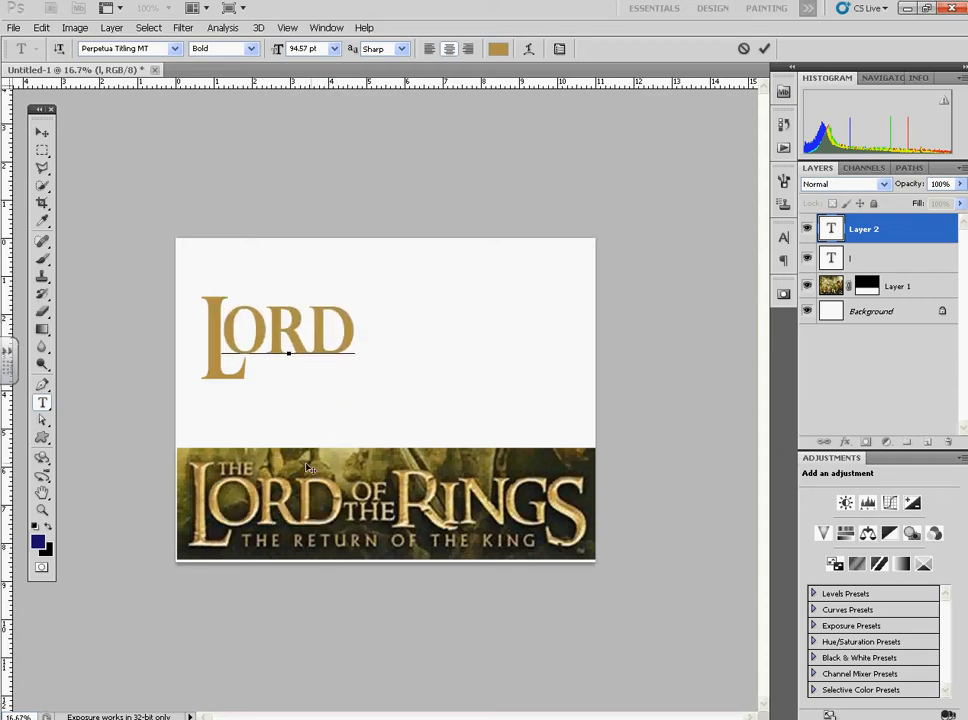
click(764, 48)
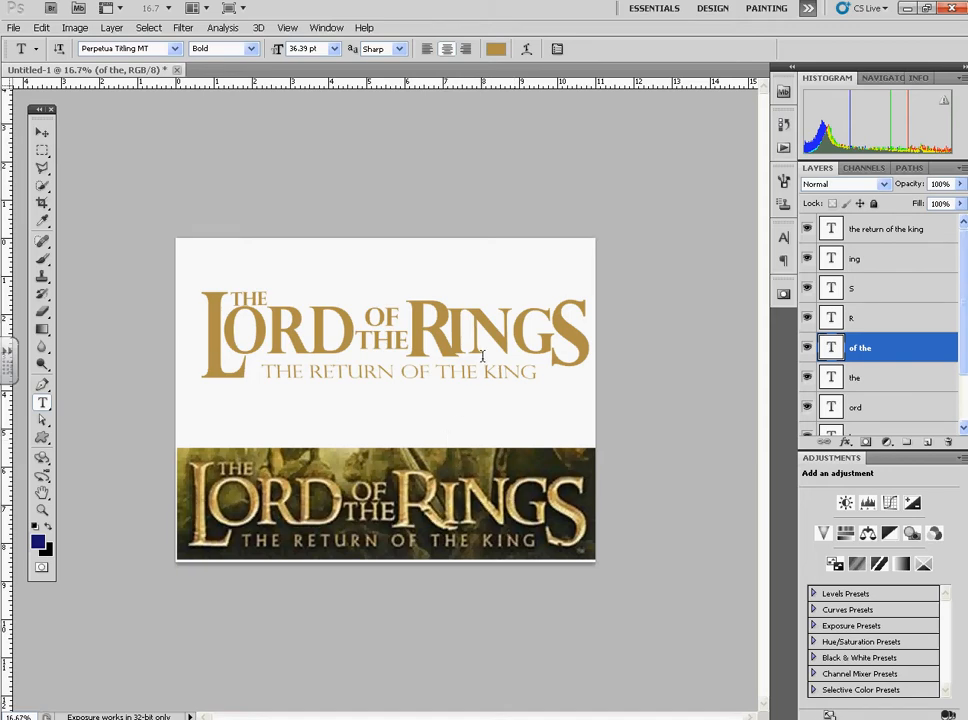
Step: Set the letter "I" in the "ing" text layer to 80 pt
click(855, 261)
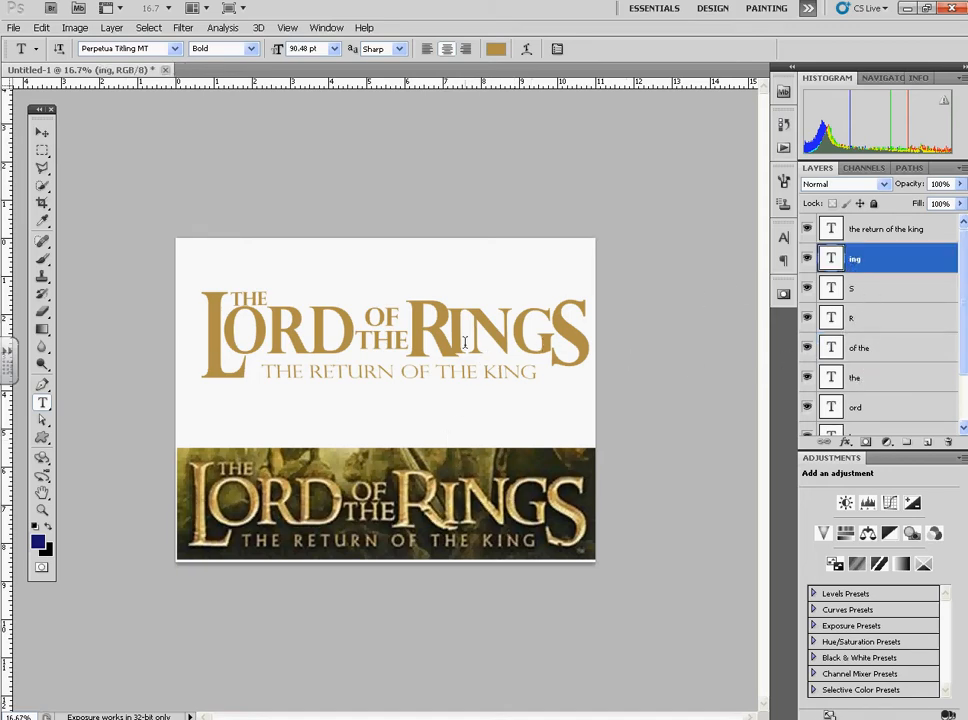
drag(465, 337, 448, 337)
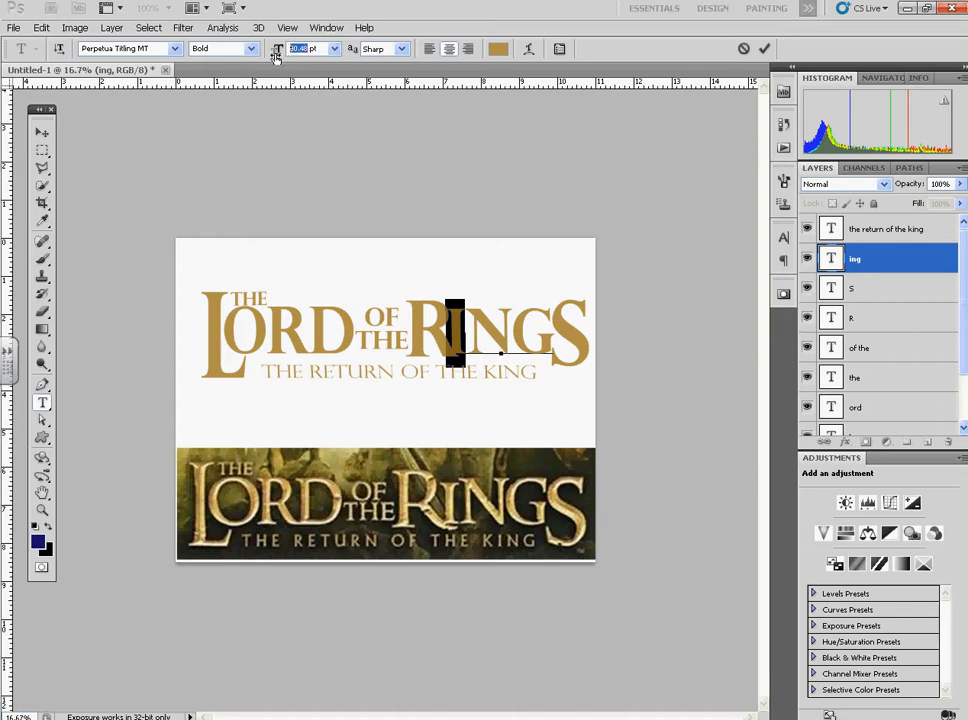
click(280, 50)
text(85)
key(Return)
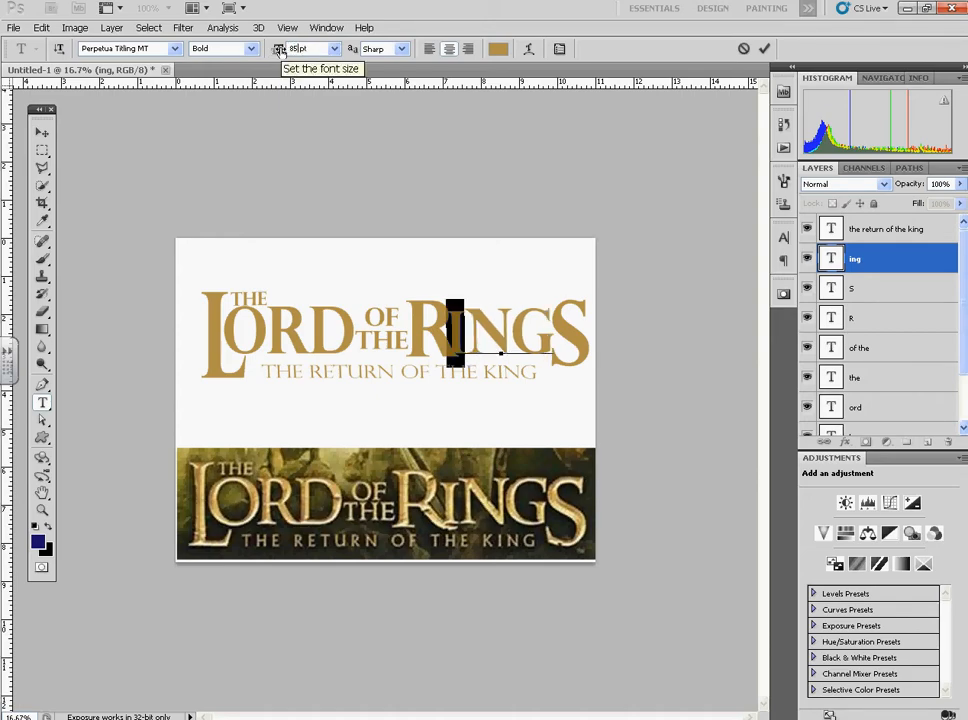
key(BackSpace)
text(0)
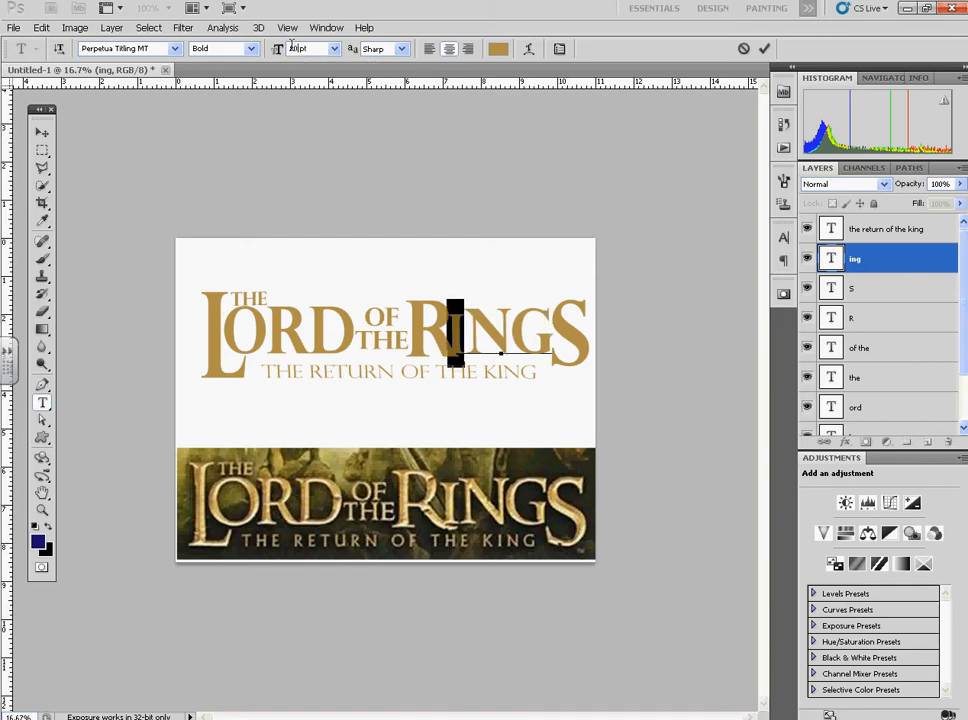
click(763, 50)
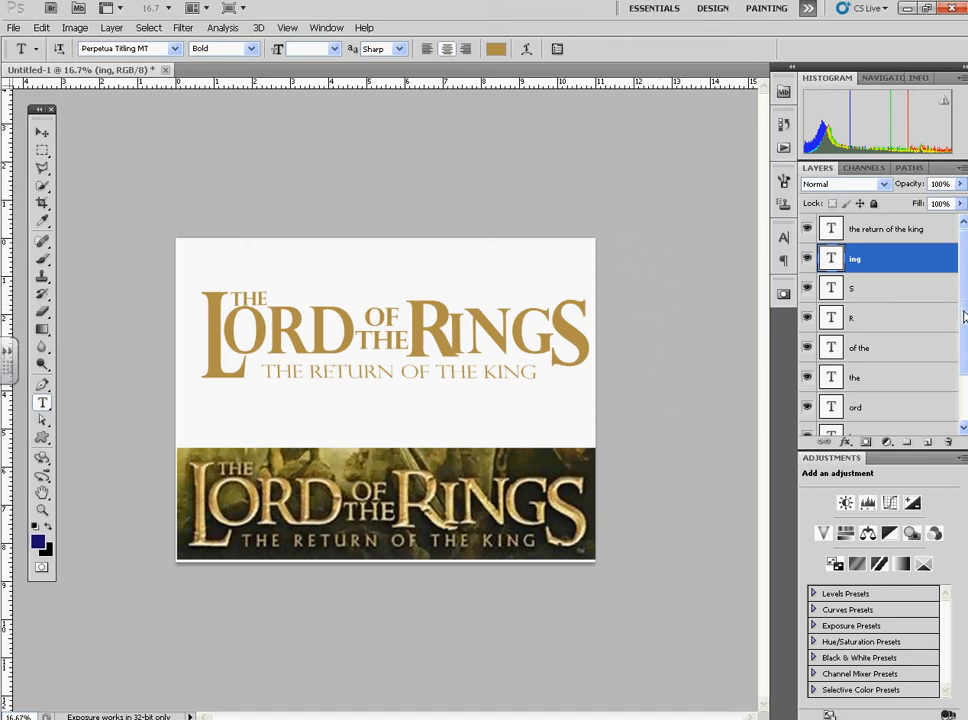
Step: Give the "ord" layer a Chisel Hard inner bevel with 113% depth, 35 px size, -70° angle and 26° altitude
drag(965, 317, 965, 384)
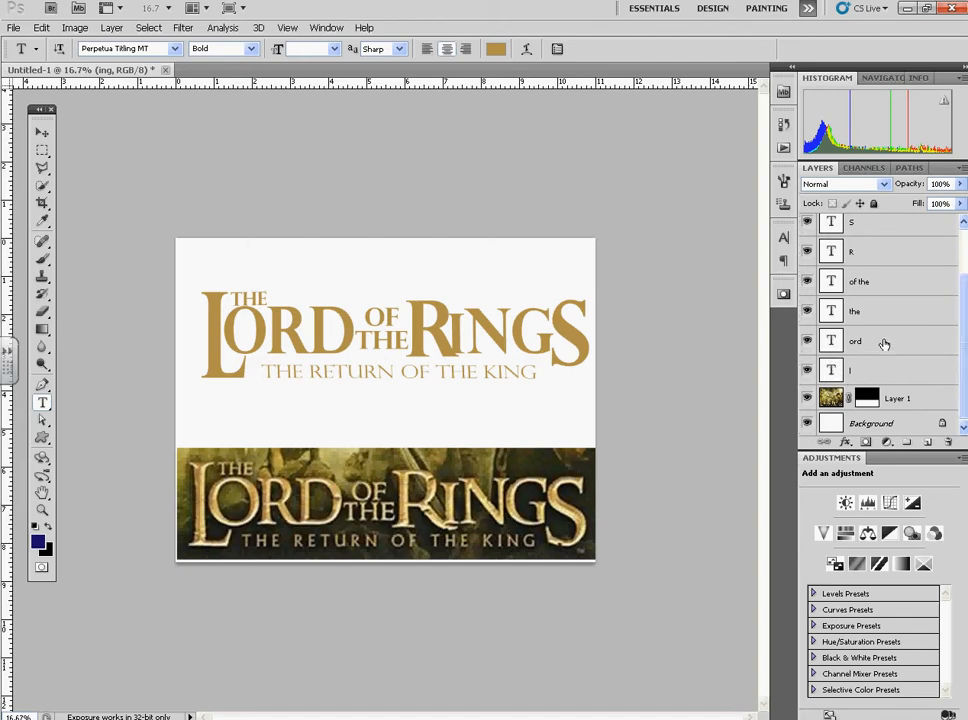
click(882, 343)
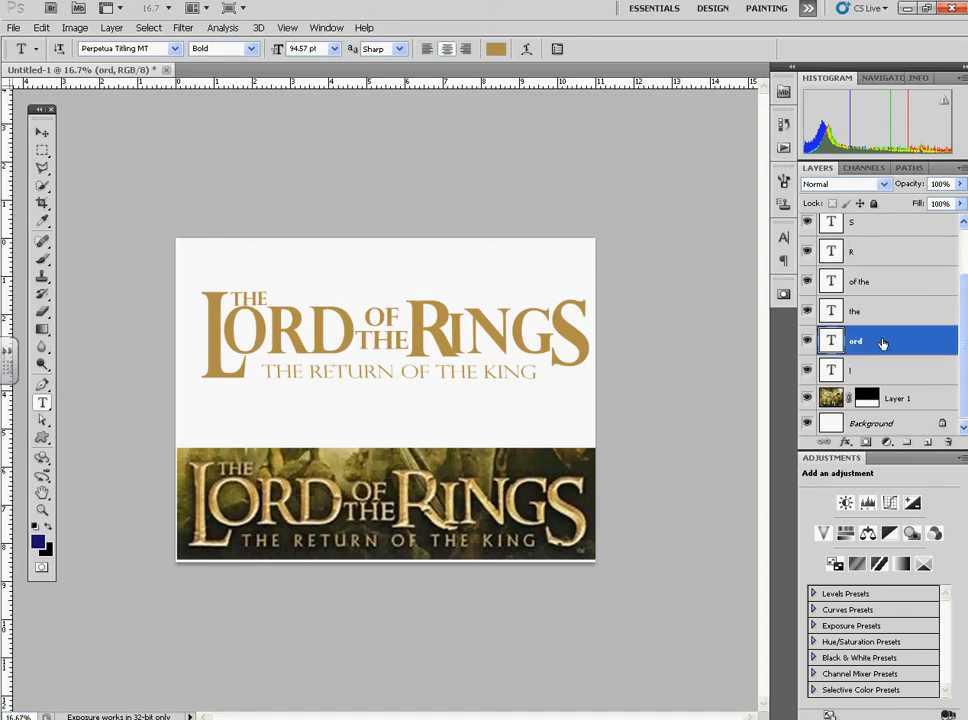
click(846, 443)
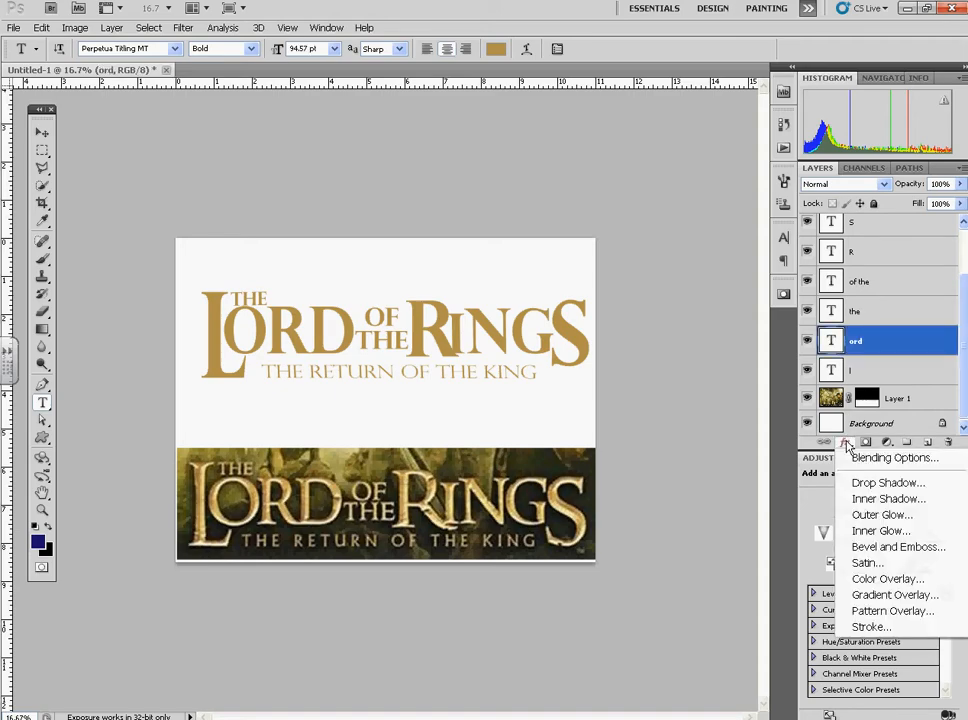
click(896, 548)
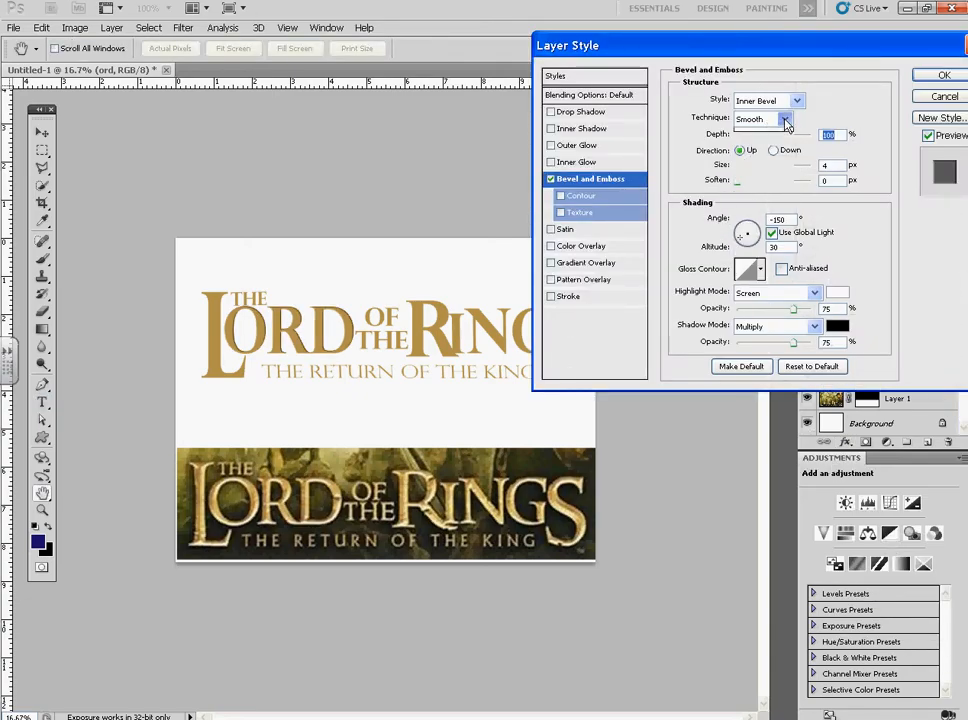
click(785, 120)
click(758, 151)
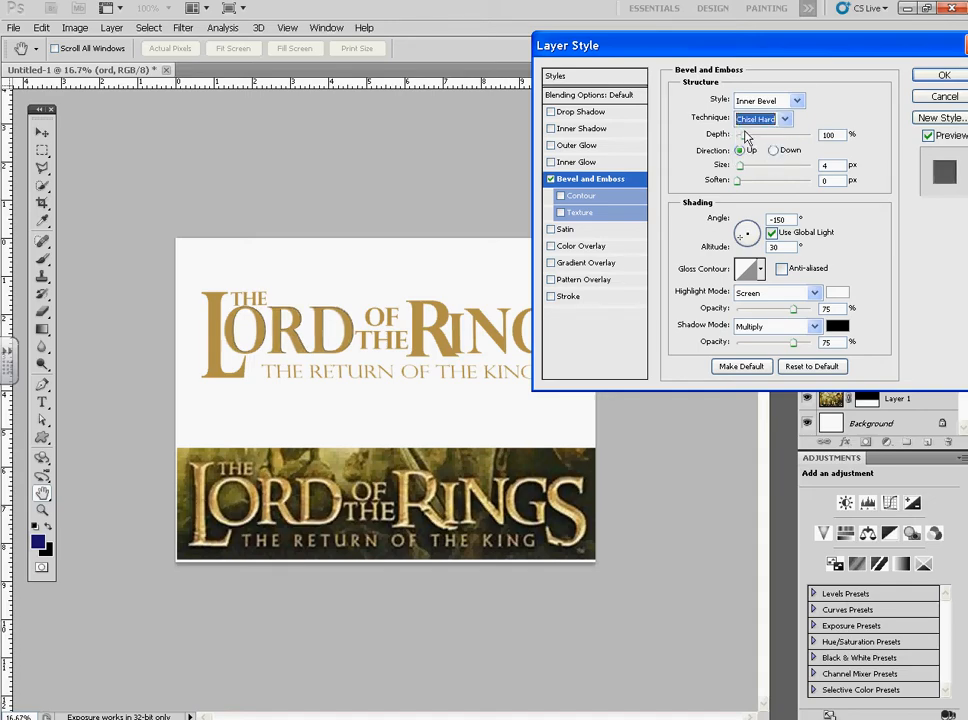
mouse_move(744, 137)
mouse_down()
mouse_move(767, 134)
mouse_move(752, 135)
mouse_move(747, 175)
mouse_move(754, 145)
mouse_move(746, 140)
mouse_up()
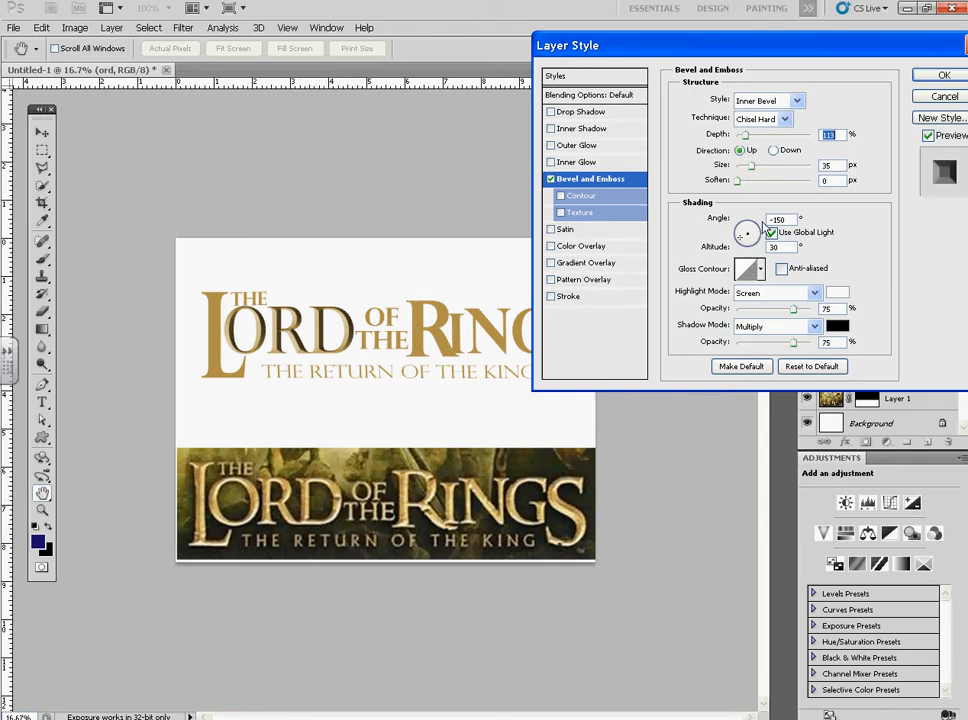
drag(740, 238, 754, 247)
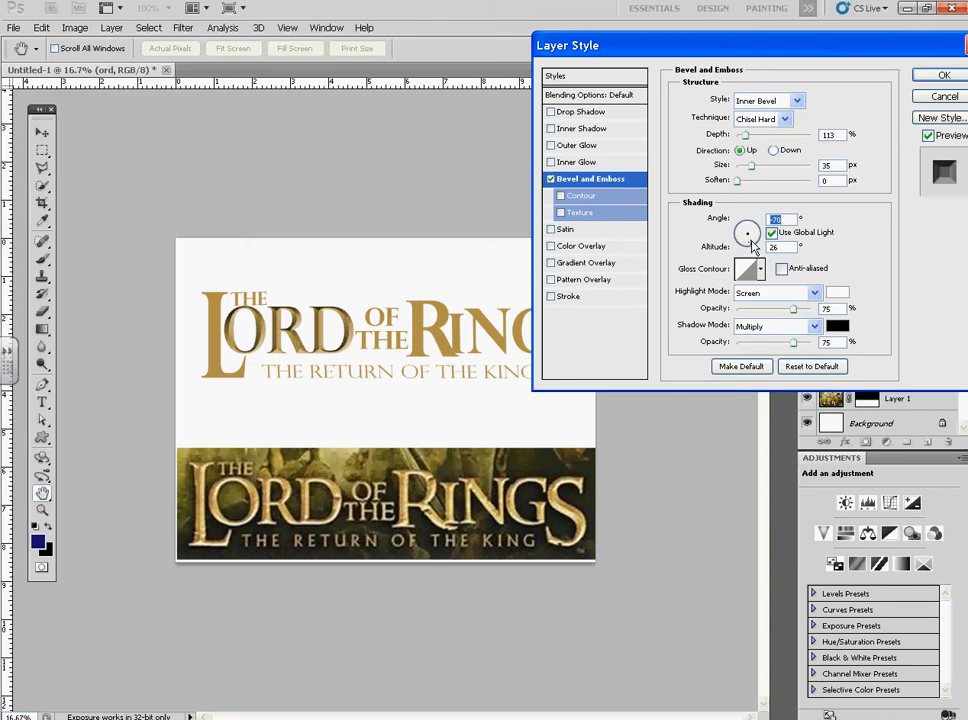
Step: Add a texture to the "ord" layer's bevel with 814% scale and +59% depth
click(584, 214)
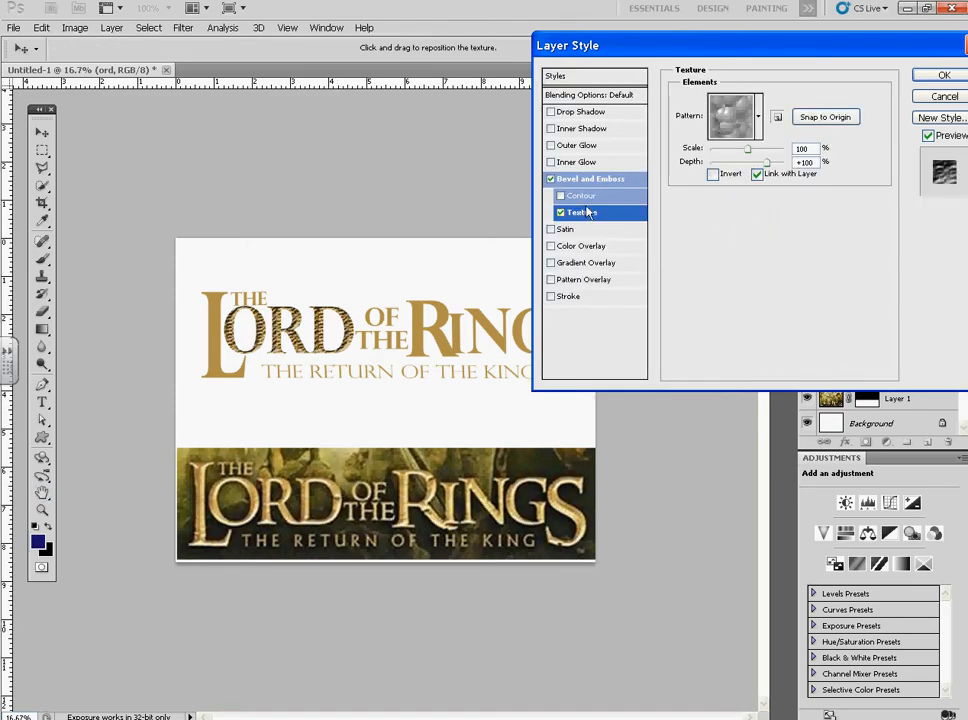
click(731, 112)
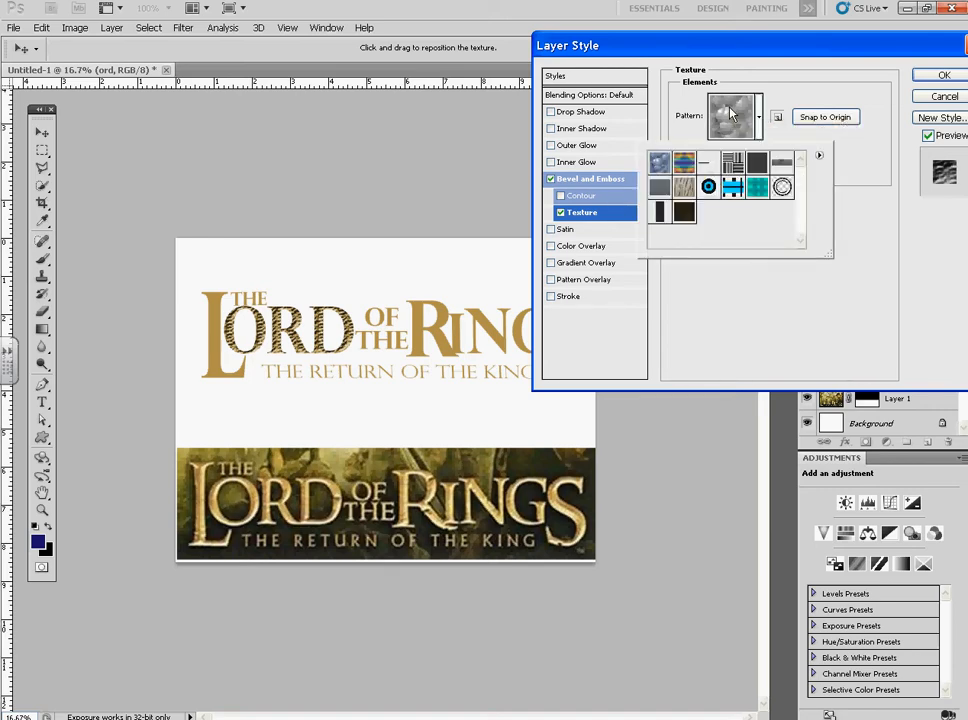
click(731, 112)
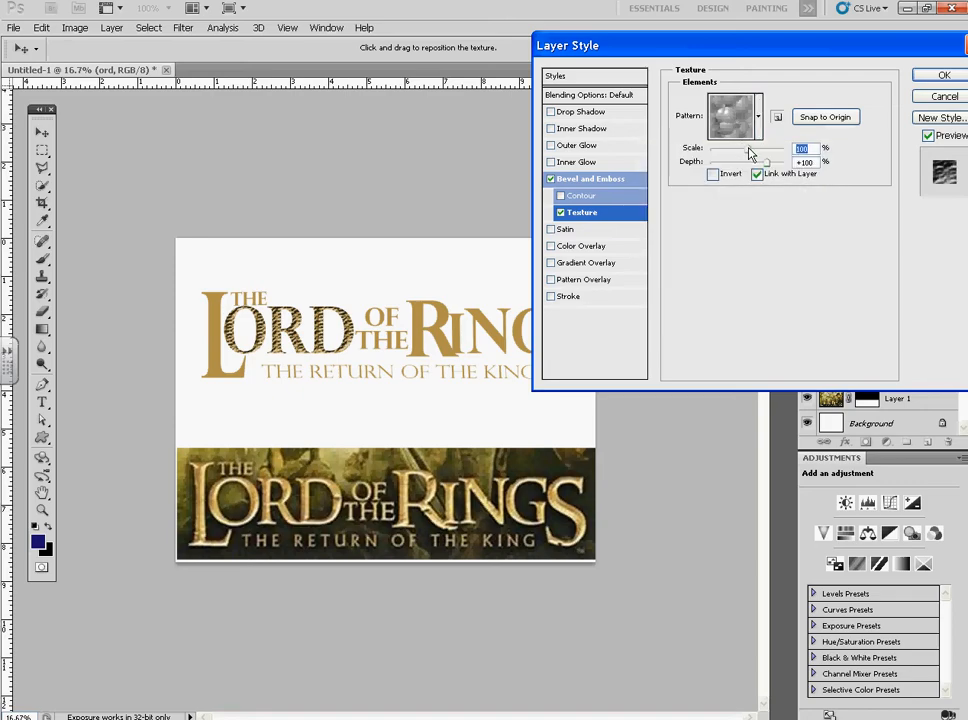
mouse_move(750, 153)
mouse_down()
mouse_move(780, 155)
mouse_move(756, 176)
mouse_move(757, 157)
mouse_up()
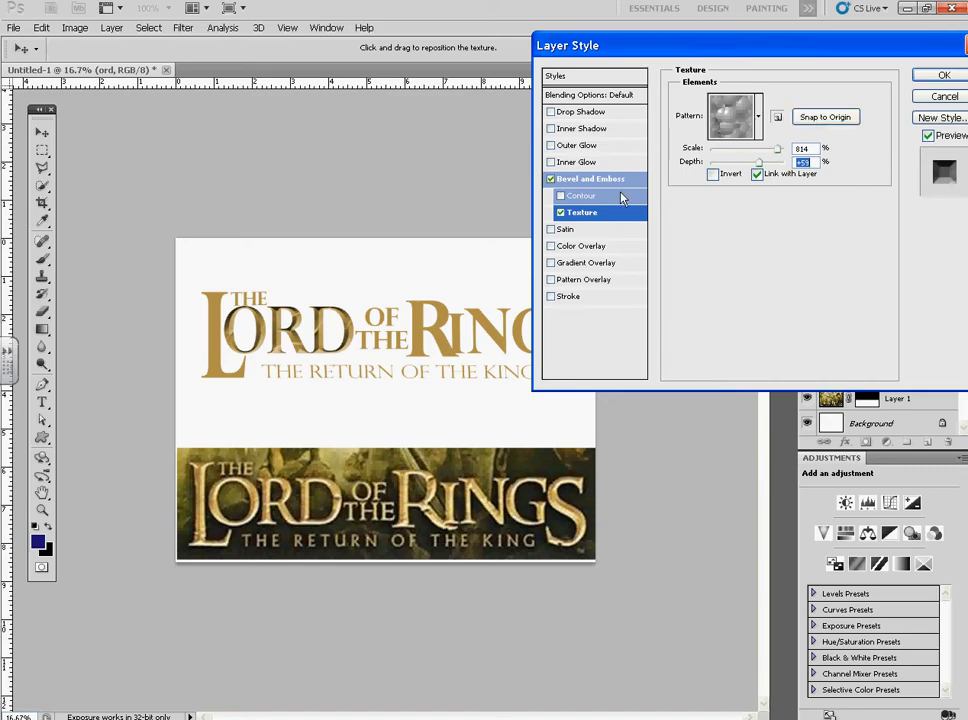
Step: Adjust the bevel's shading opacity and add a drop shadow with 7 px distance, 3% spread and 24 px size
click(598, 179)
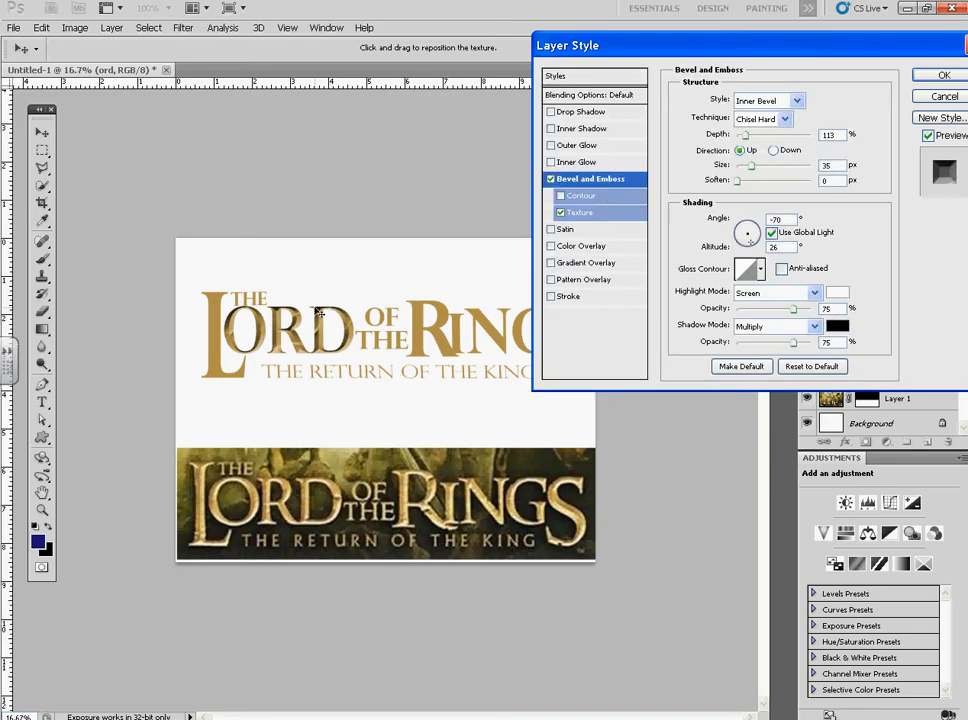
click(792, 343)
drag(792, 345, 817, 317)
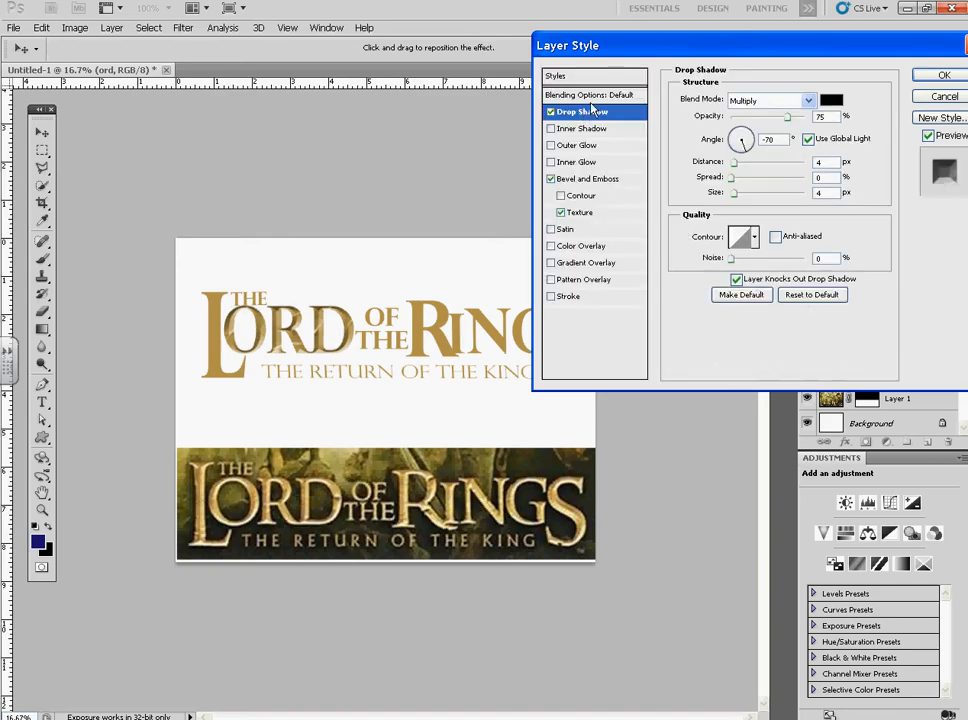
mouse_move(735, 168)
mouse_down()
mouse_move(760, 166)
mouse_move(739, 173)
mouse_move(733, 201)
mouse_move(745, 197)
mouse_move(733, 179)
mouse_up()
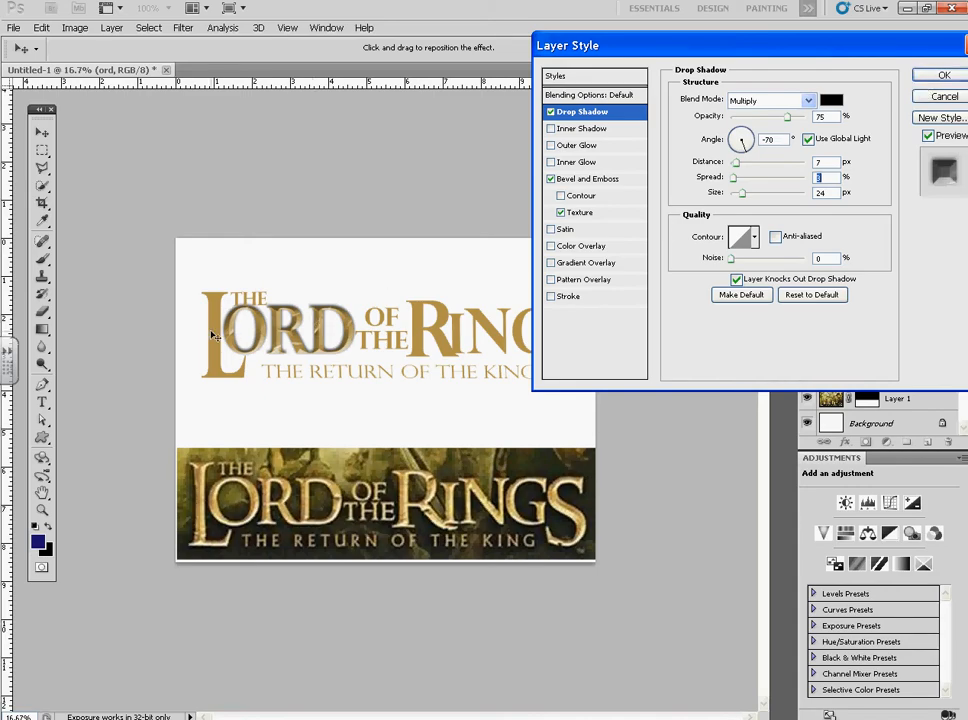
key(Return)
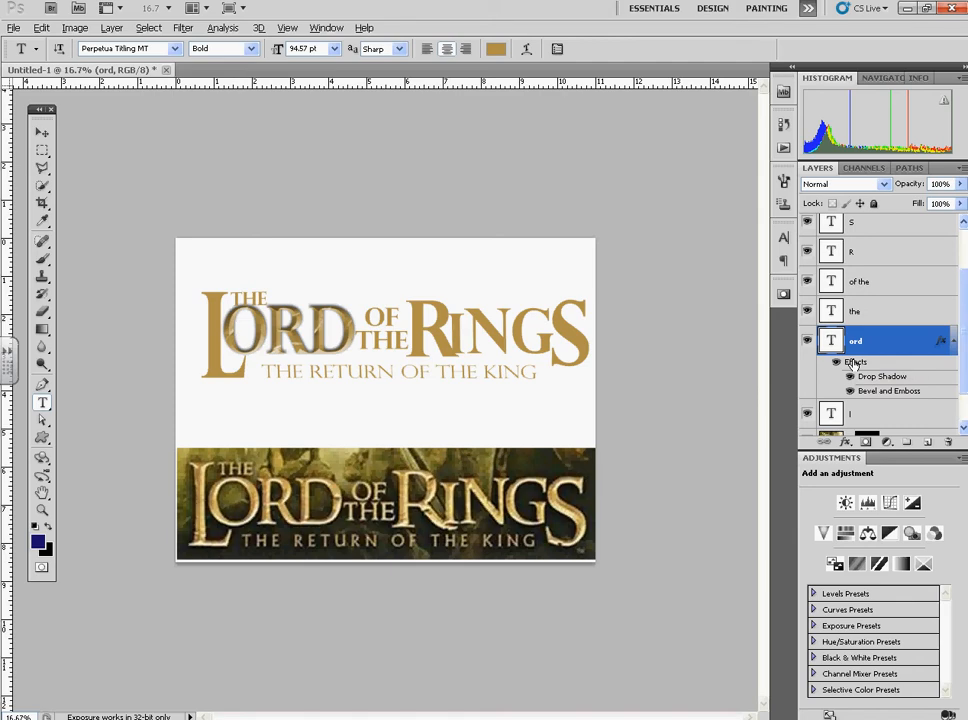
Step: Copy the "ord" layer's bevel and drop shadow to the "the", "of the", "R", "S", "ing" and "ing copy" layers
drag(852, 364, 854, 315)
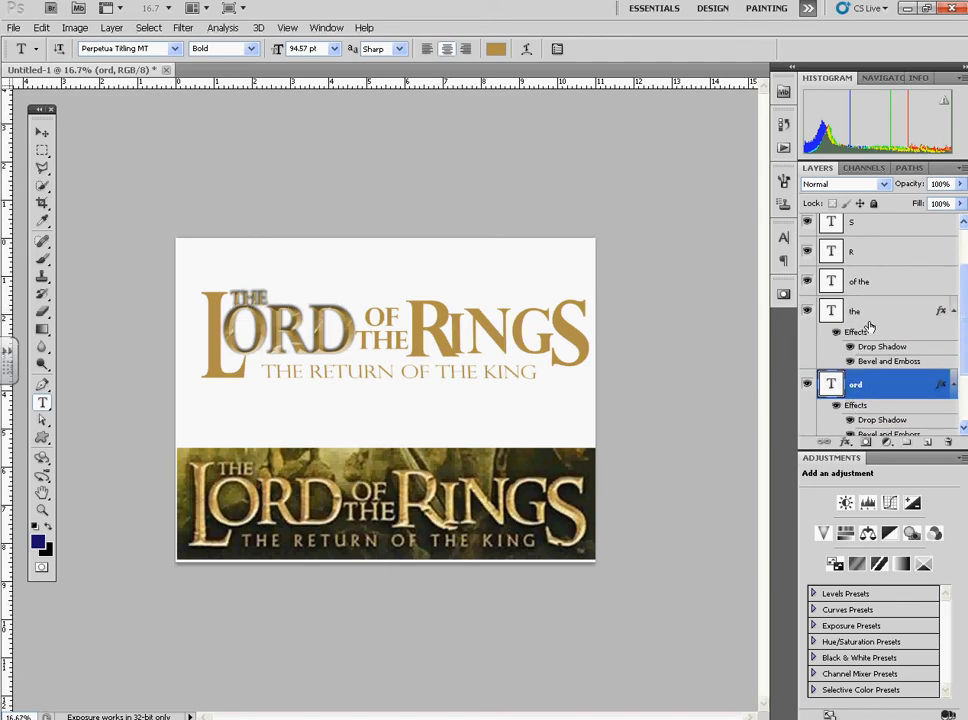
mouse_move(854, 332)
mouse_down()
mouse_move(853, 284)
mouse_move(854, 356)
mouse_up()
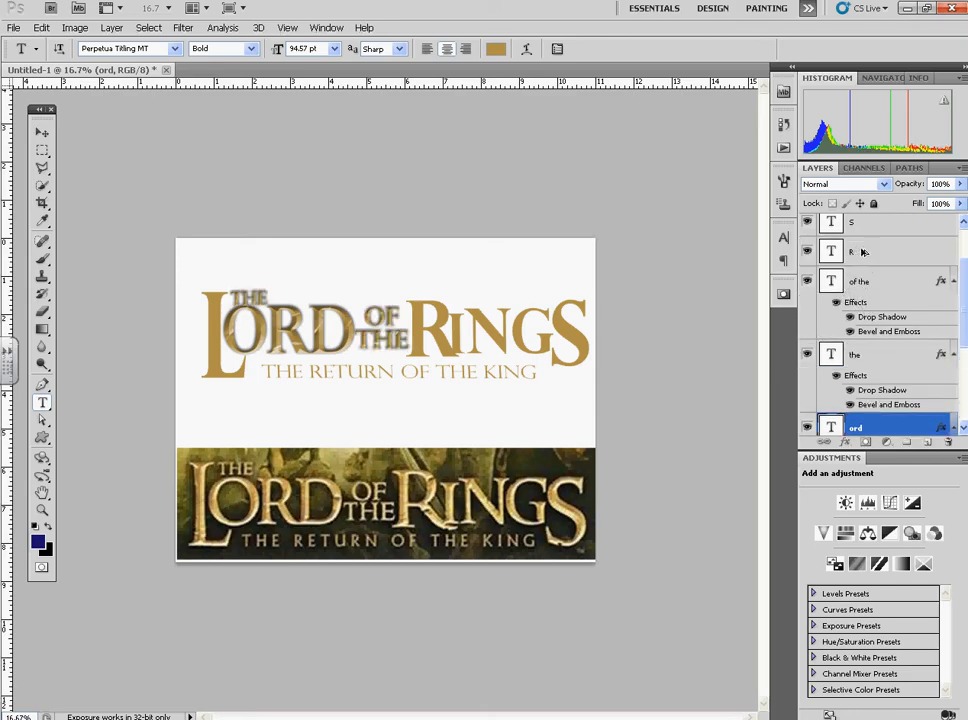
drag(862, 251, 861, 253)
scroll(859, 283, up, 2)
drag(858, 329, 858, 240)
scroll(846, 320, down, 3)
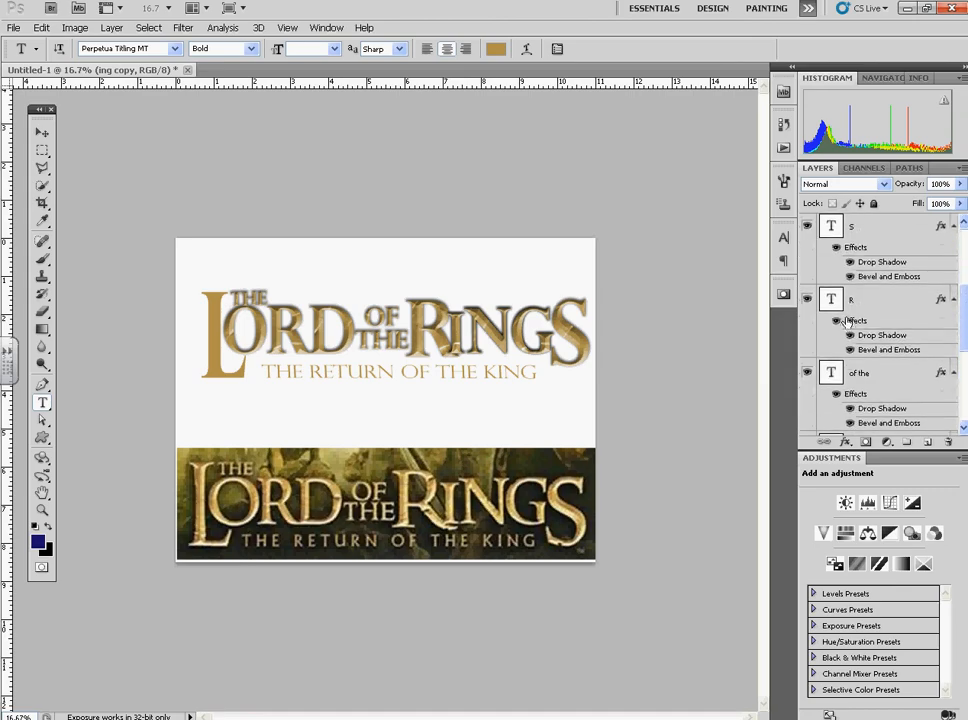
Step: Copy the same bevel and drop shadow effects to the large initial "L" layer and the "the return of the king" layer
scroll(848, 320, down, 2)
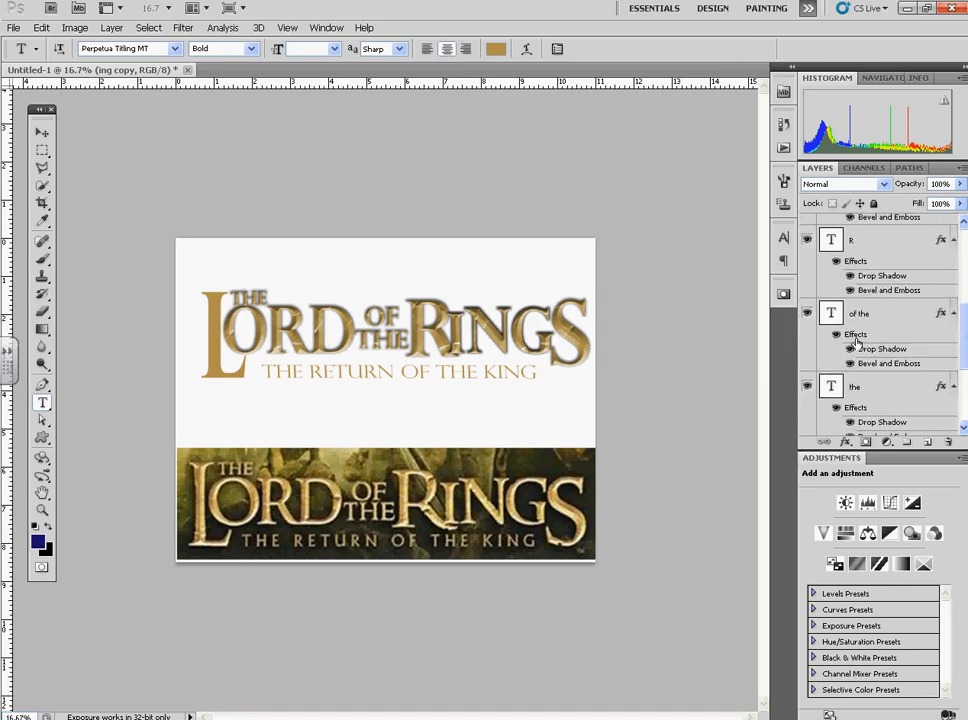
scroll(856, 341, down, 5)
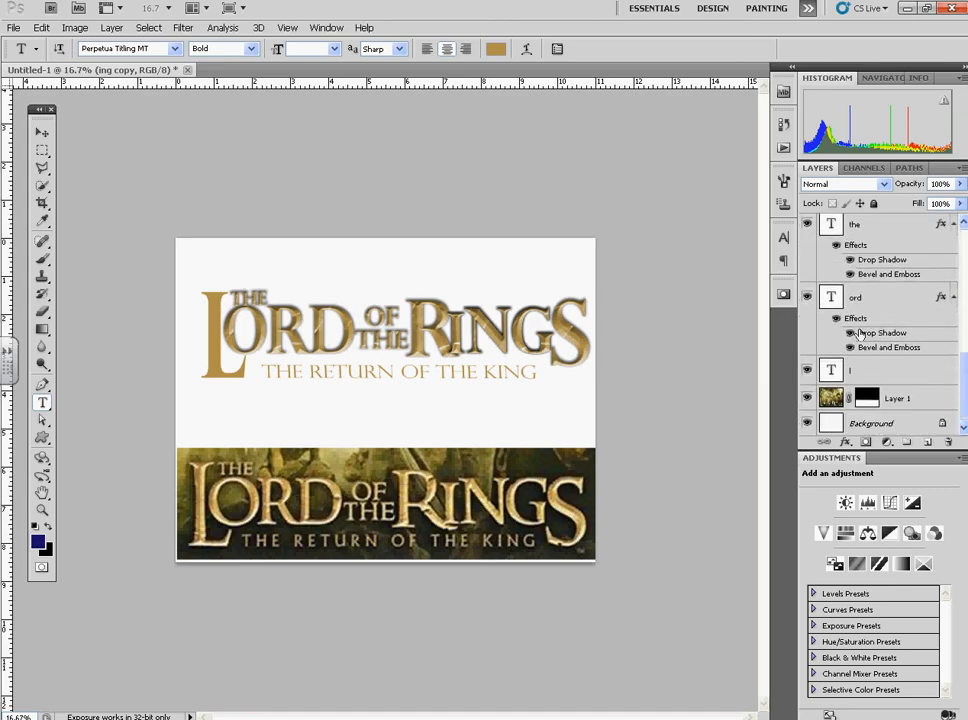
drag(857, 320, 867, 370)
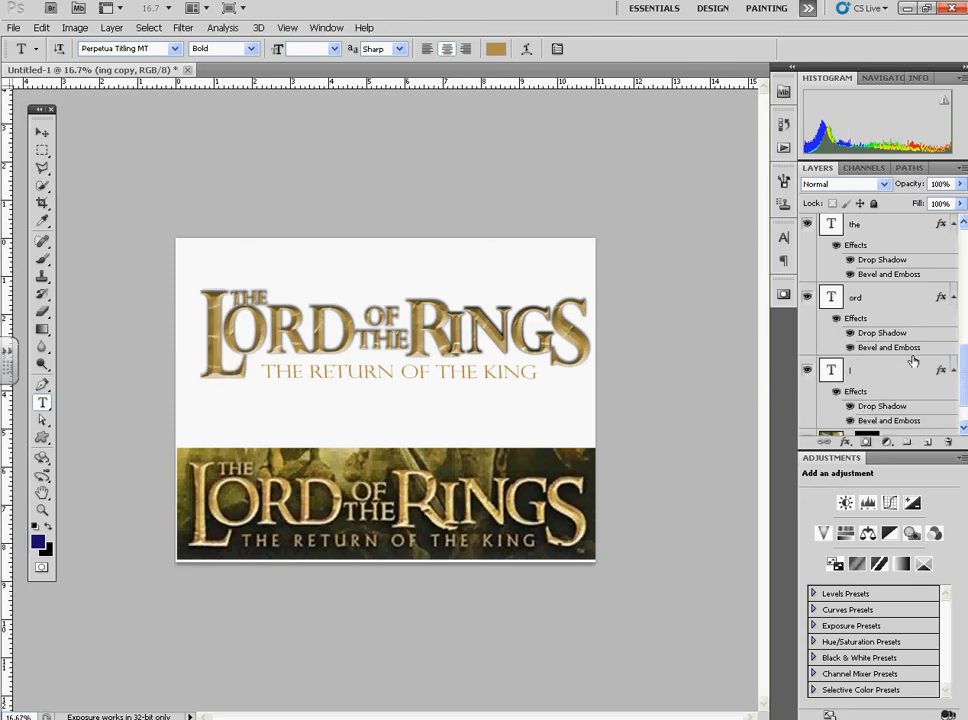
scroll(912, 360, up, 5)
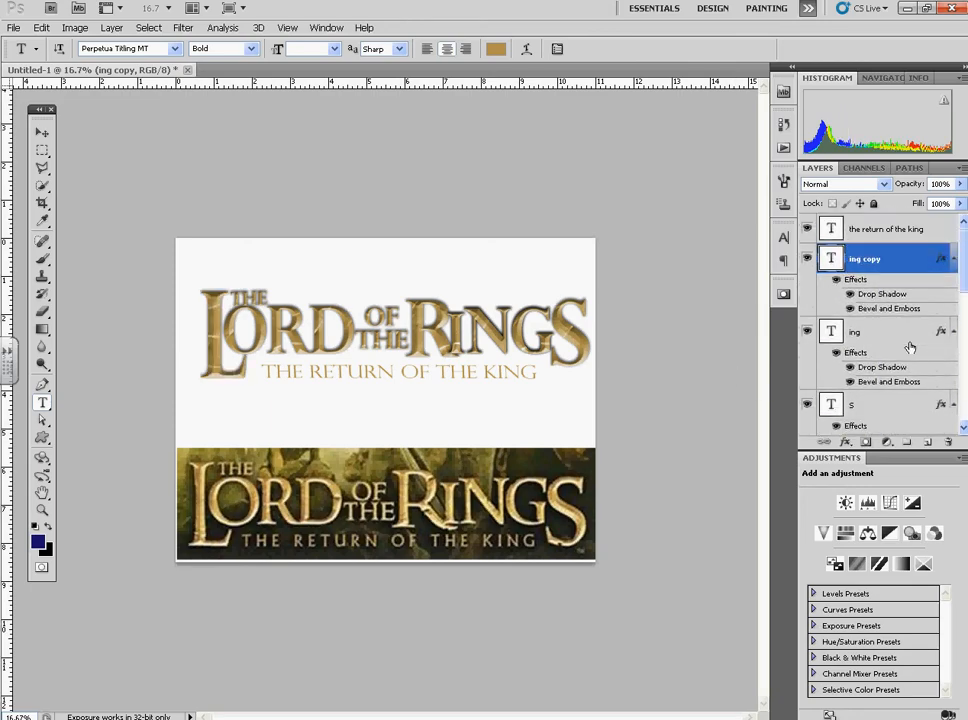
drag(860, 277, 871, 232)
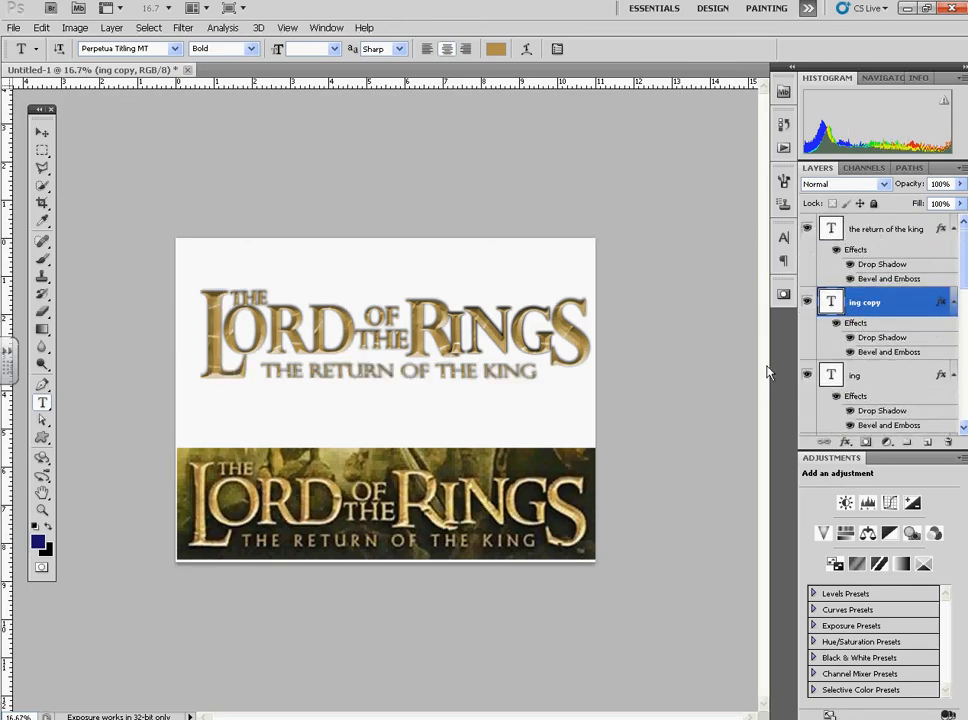
Step: Add a dark grey #222222 solid colour fill layer directly above the Background layer
scroll(905, 405, down, 5)
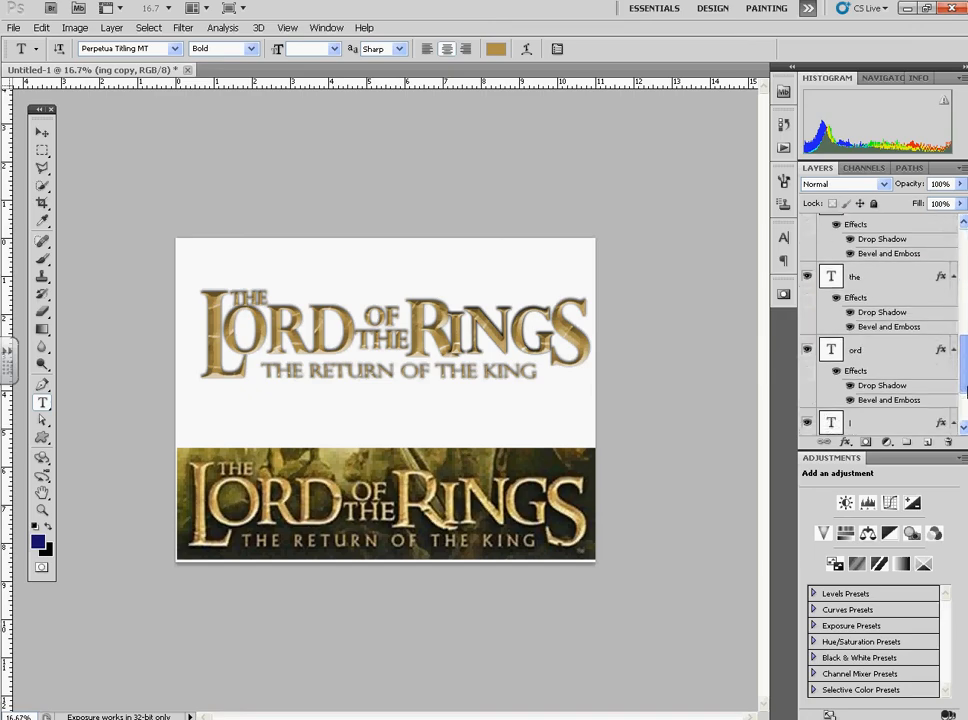
click(919, 400)
click(900, 423)
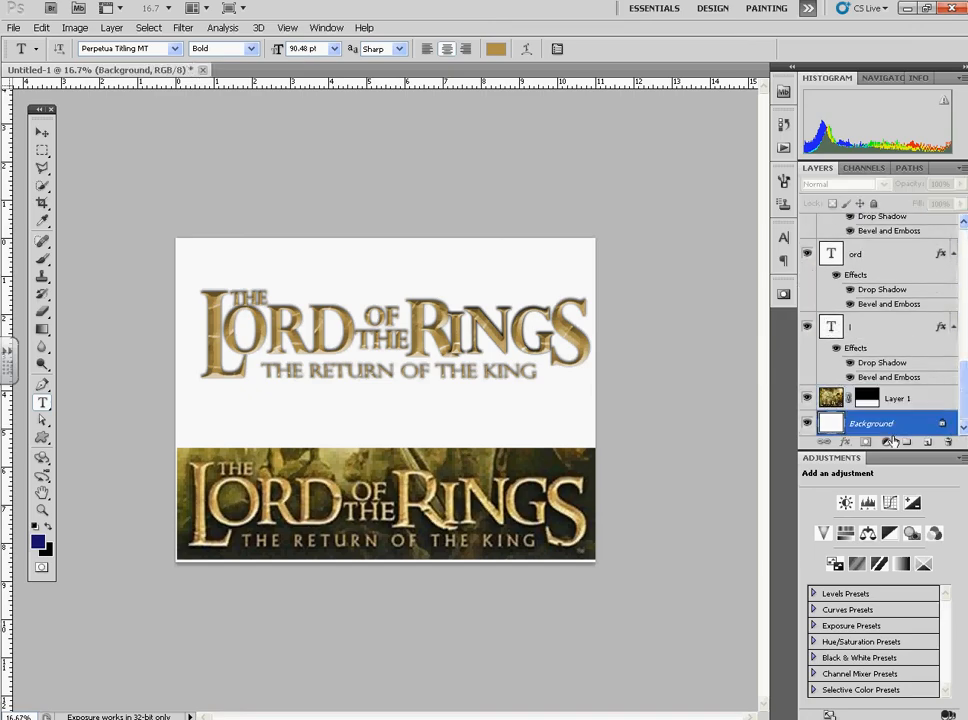
click(886, 441)
click(790, 137)
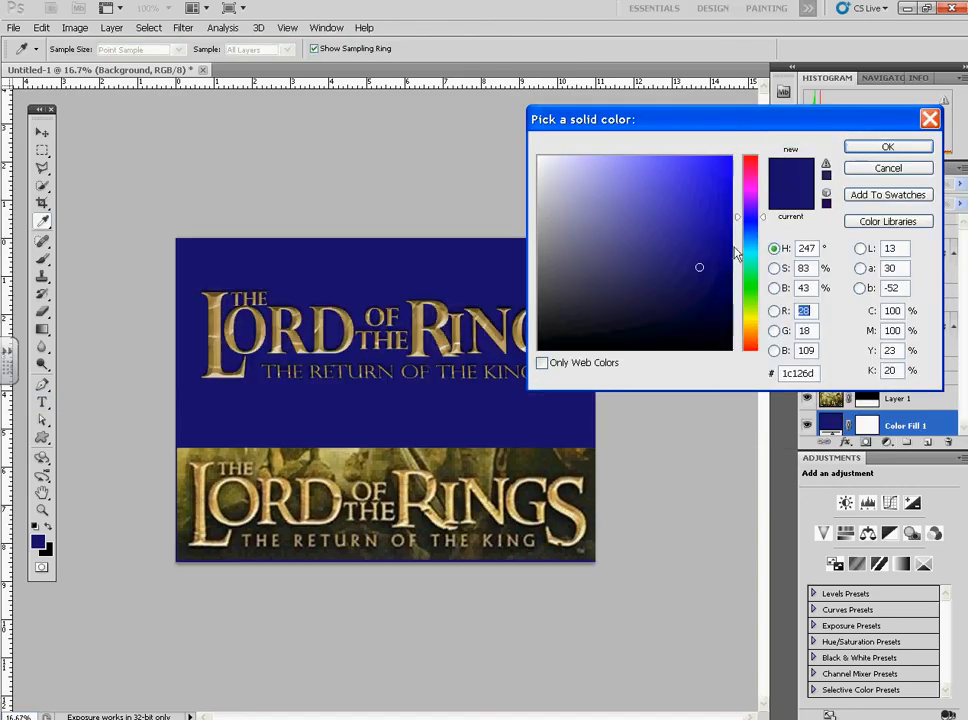
drag(630, 292, 535, 325)
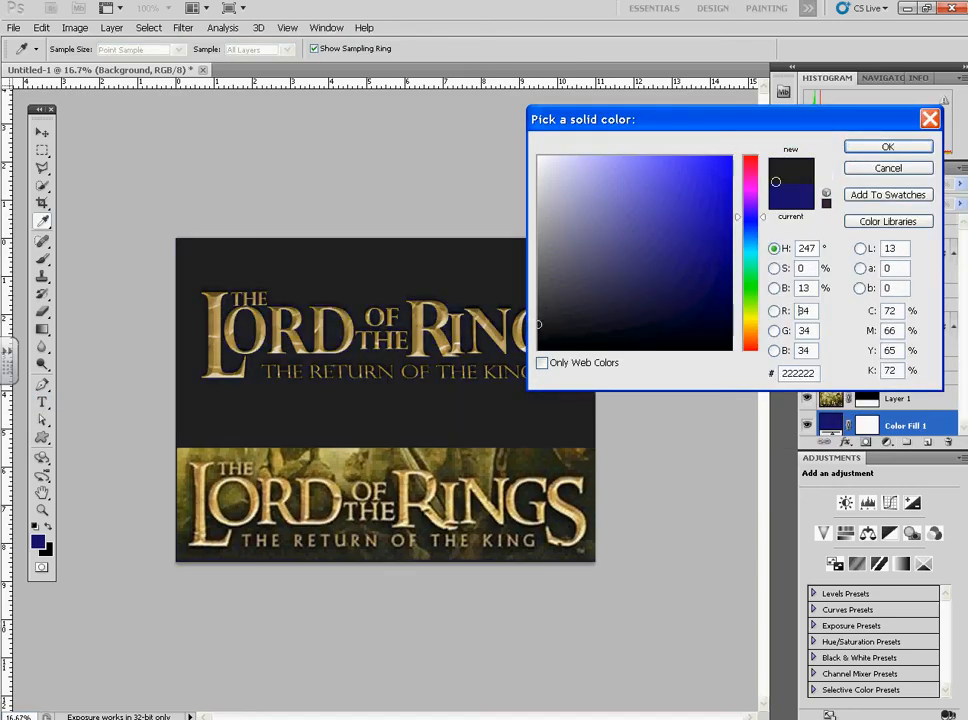
click(887, 147)
key(t)
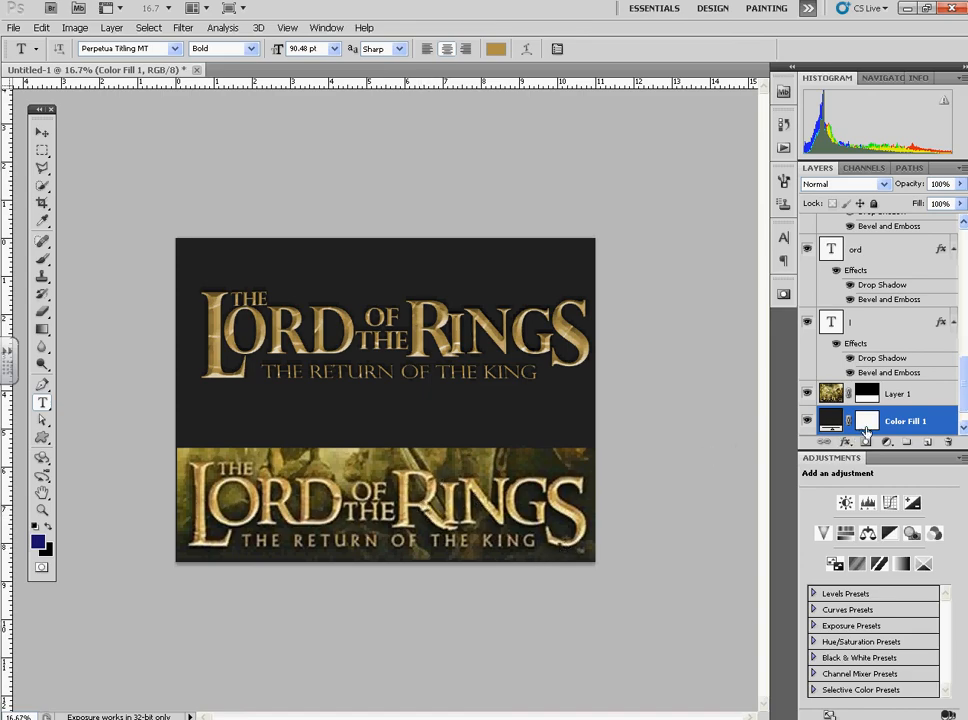
Step: Add a layer mask to the "R" text layer
scroll(891, 318, up, 5)
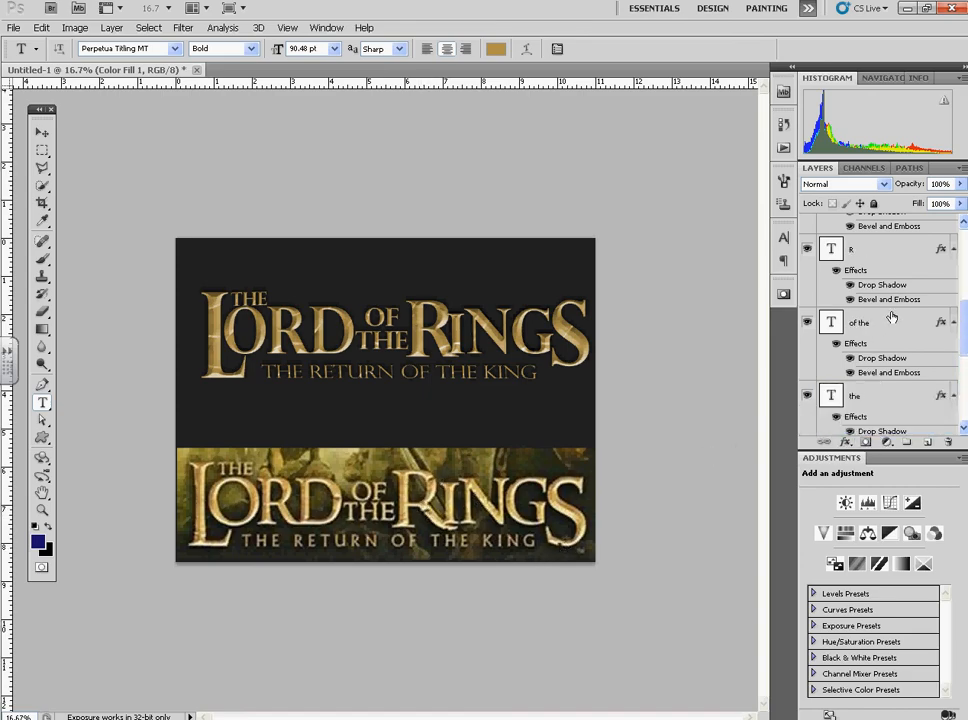
click(847, 396)
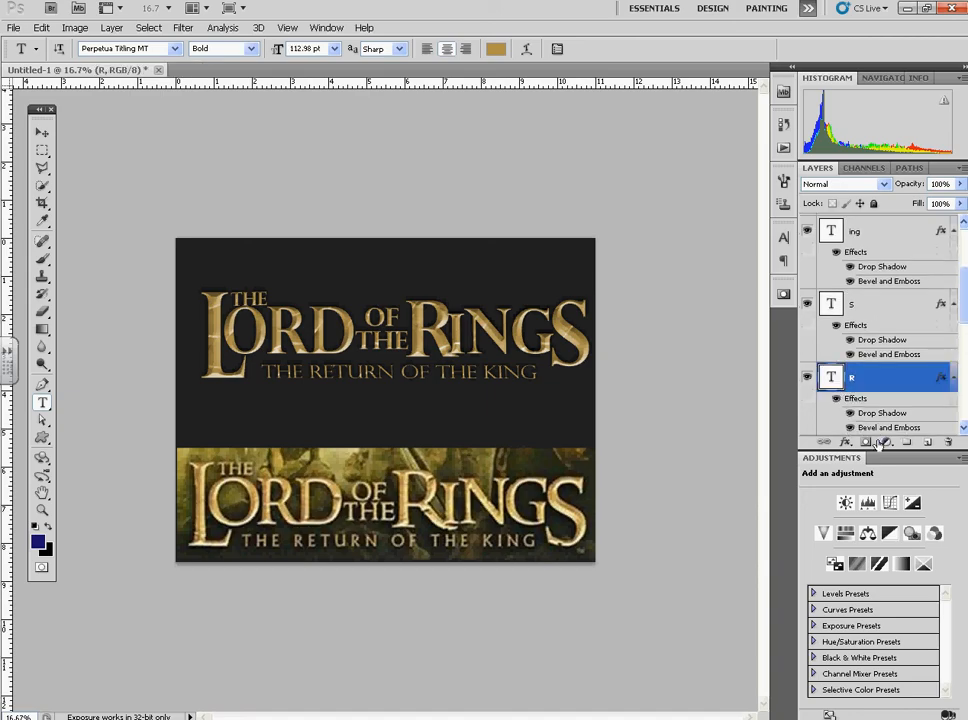
click(867, 442)
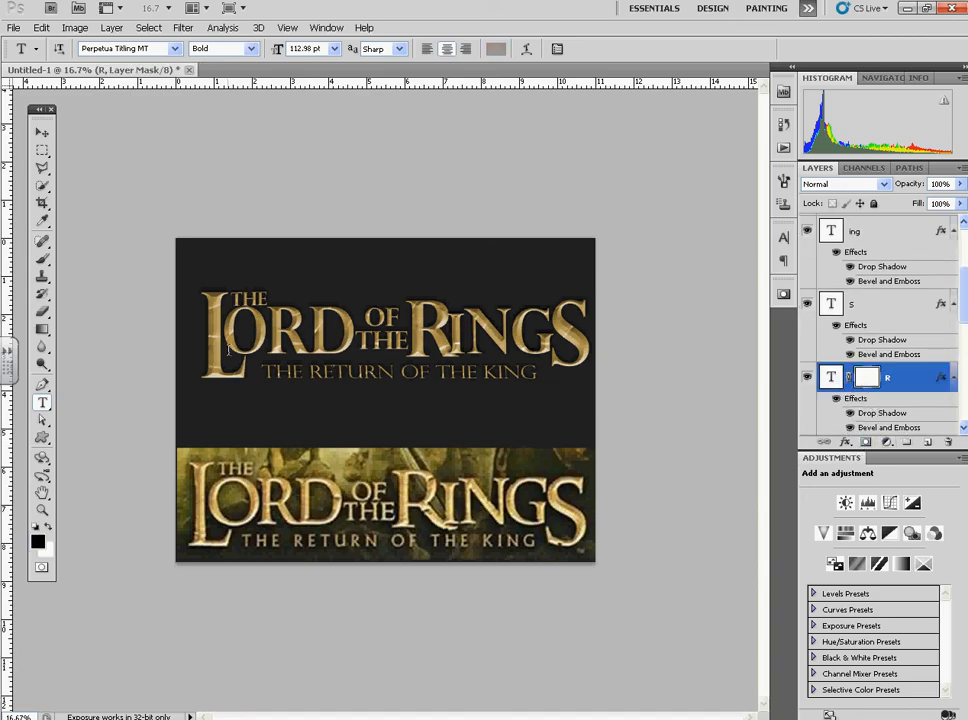
Step: Set up the Brush tool with the rough 60 px tip, flattened to 12% roundness at a 10° angle
click(42, 259)
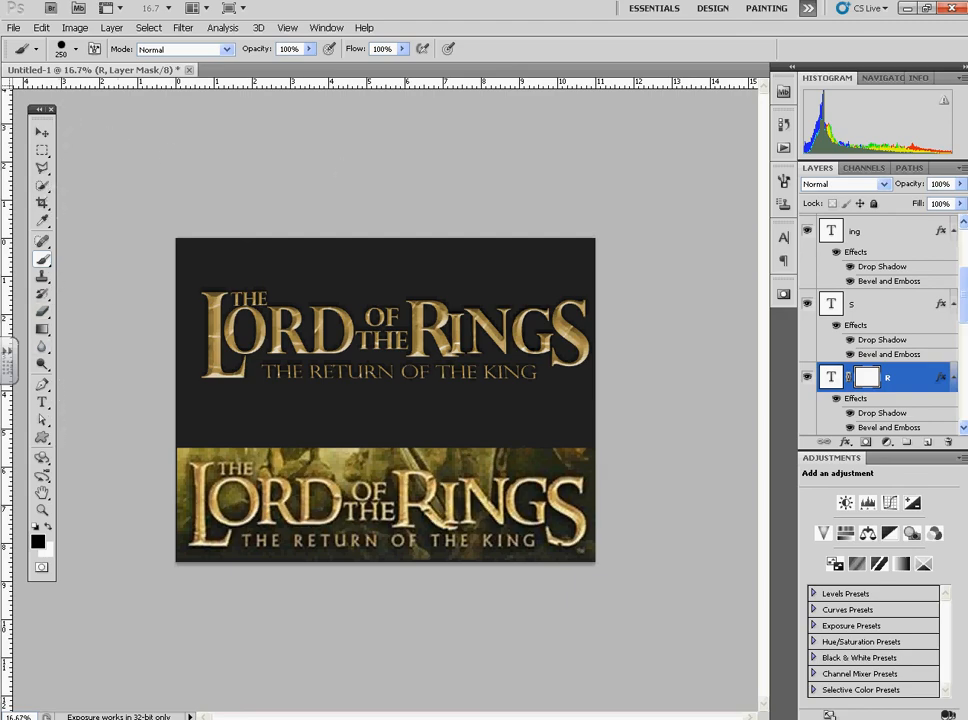
click(75, 49)
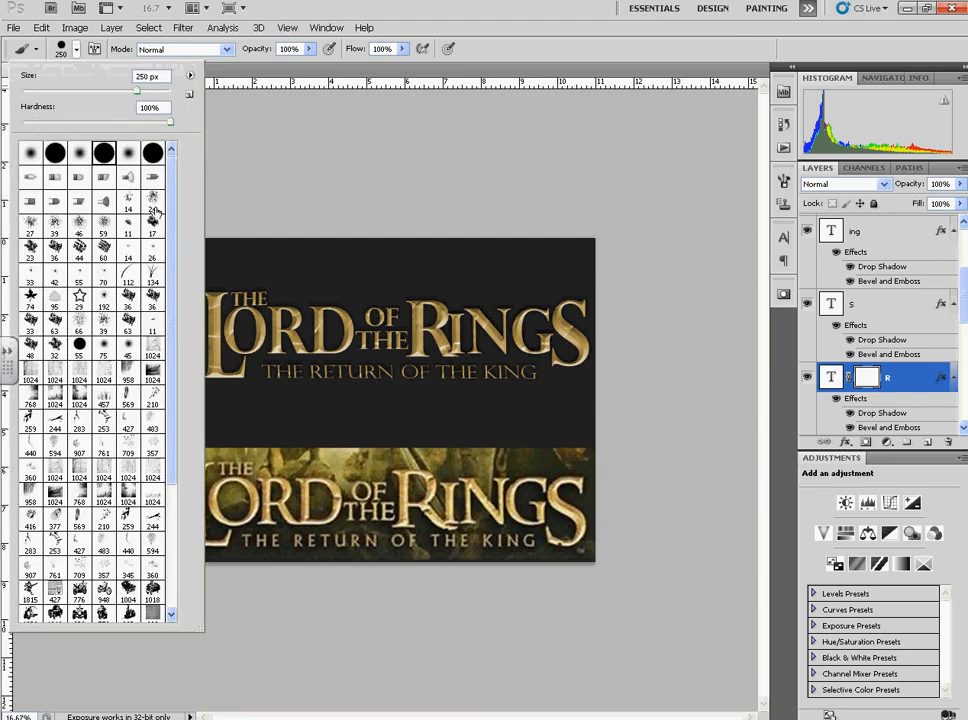
click(107, 250)
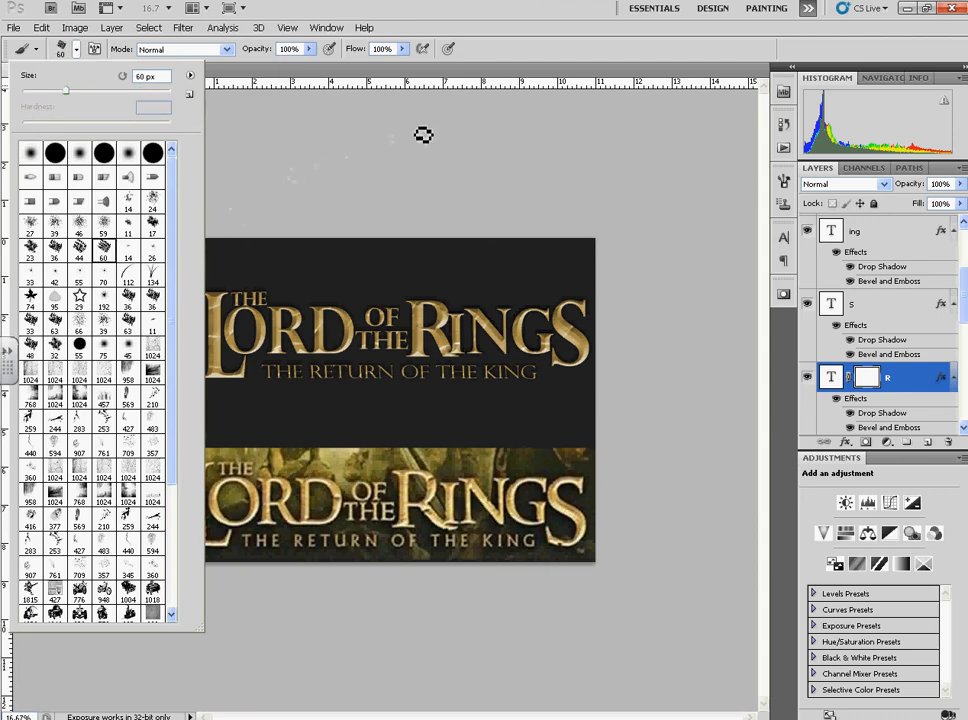
click(544, 57)
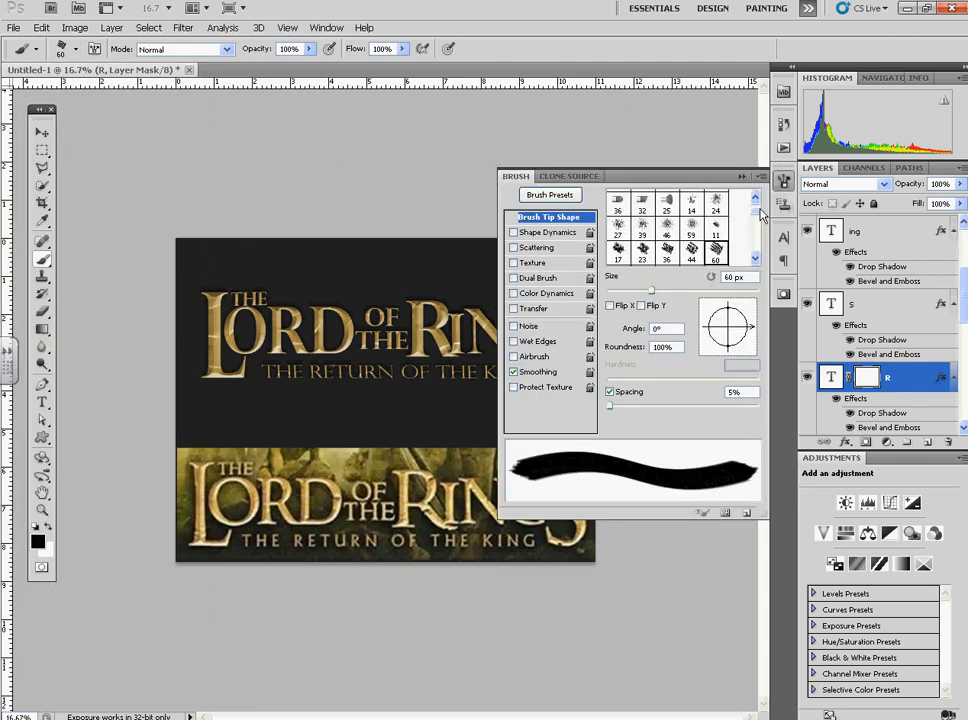
key(F5)
mouse_move(722, 314)
mouse_down()
mouse_move(736, 322)
mouse_move(715, 322)
mouse_move(727, 336)
mouse_move(750, 323)
mouse_move(726, 332)
mouse_up()
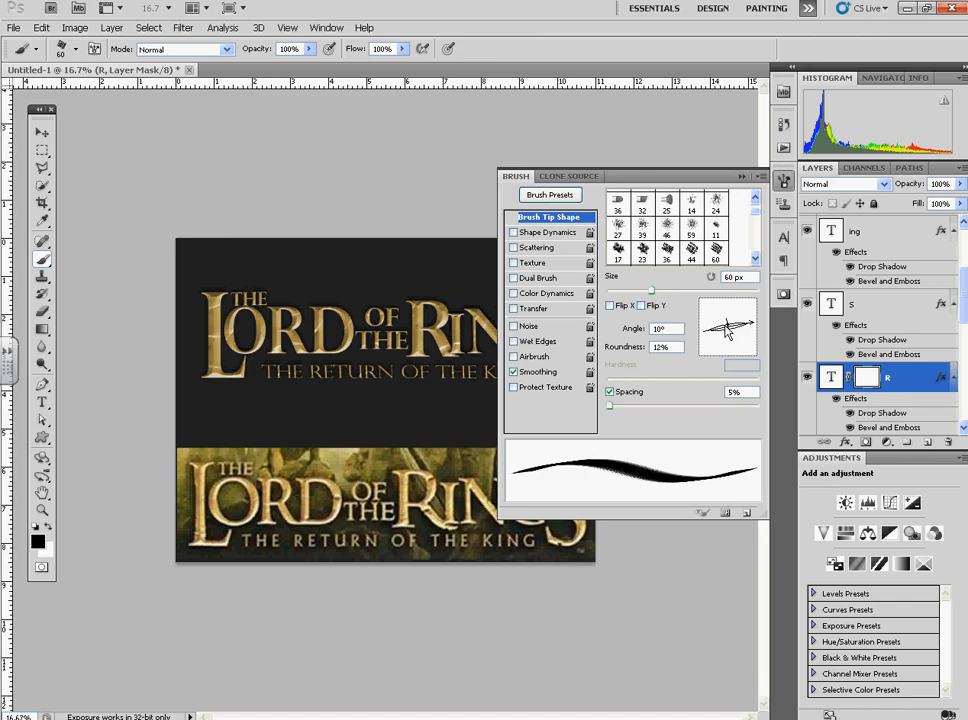
click(741, 177)
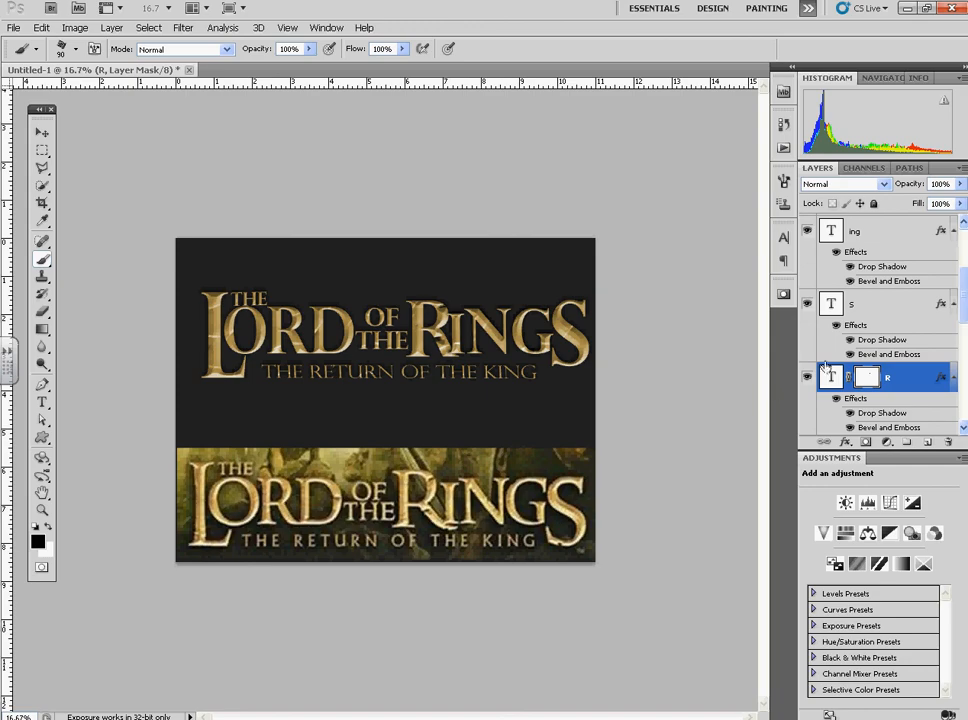
Step: Add a layer mask to the "S" text layer
click(866, 306)
click(866, 441)
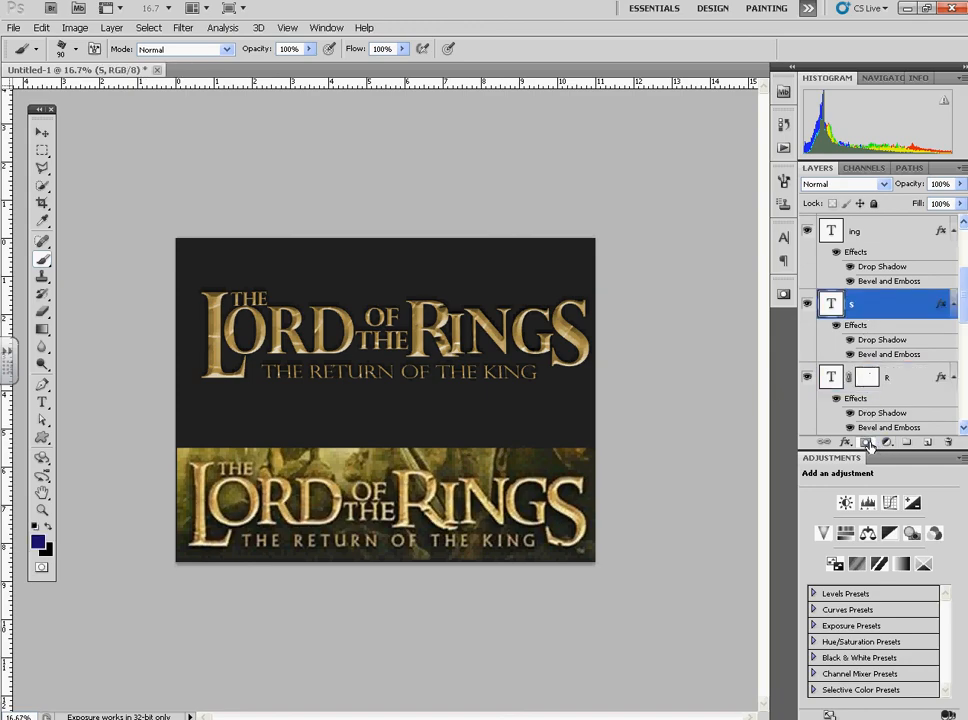